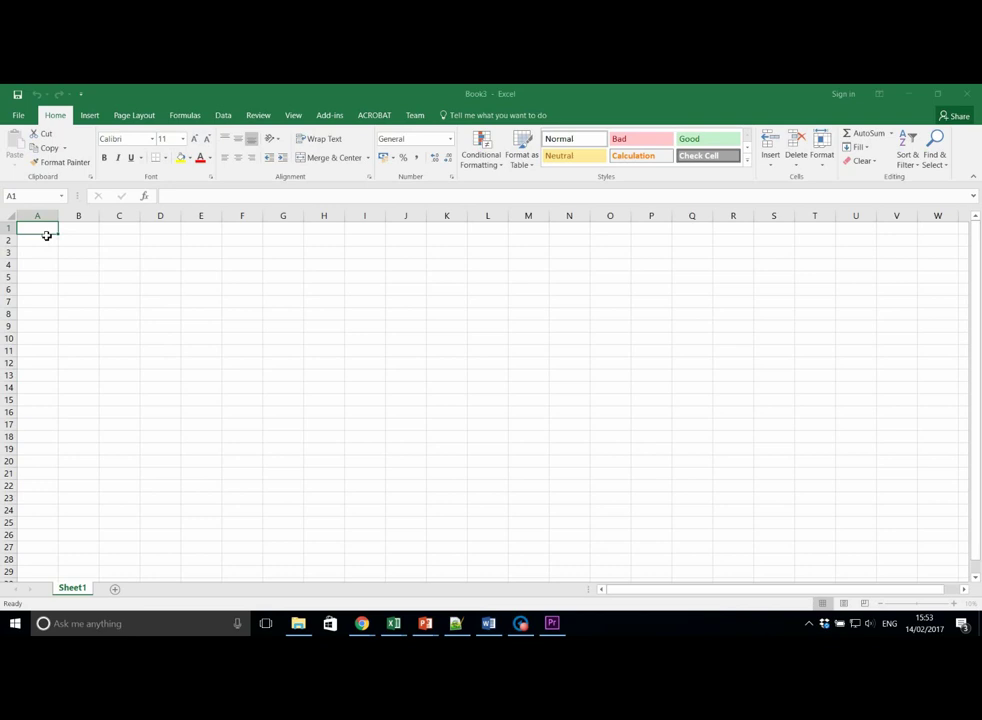
Show the Data tab's external-data import options for the empty Book3 workbook.
{"action": "left_click", "coordinate": [46, 235]}
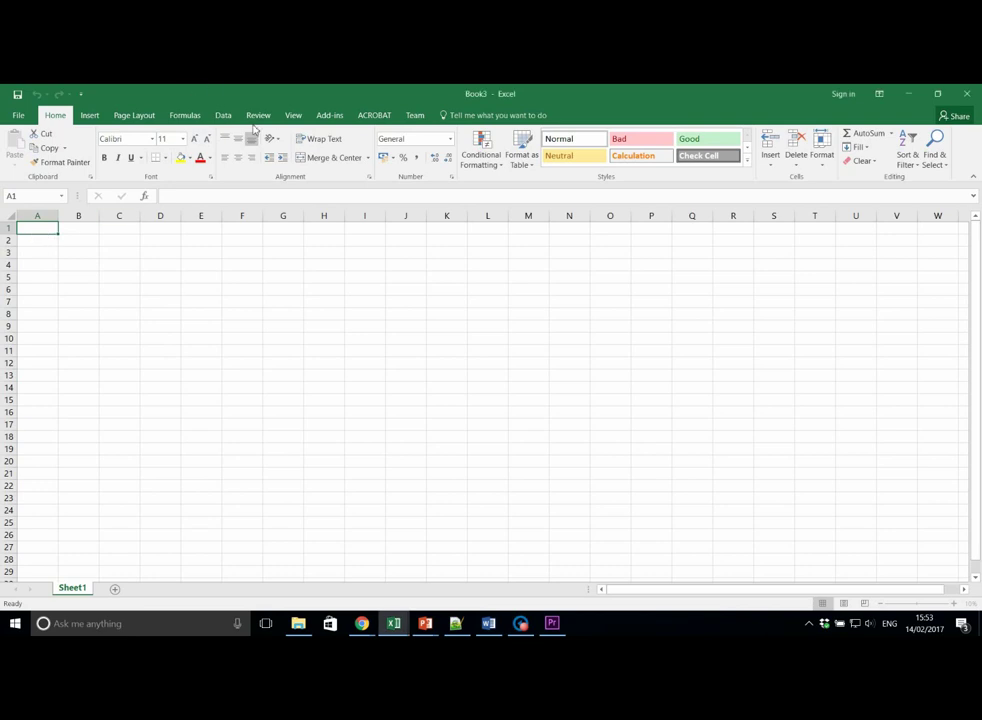
{"action": "left_click", "coordinate": [222, 115]}
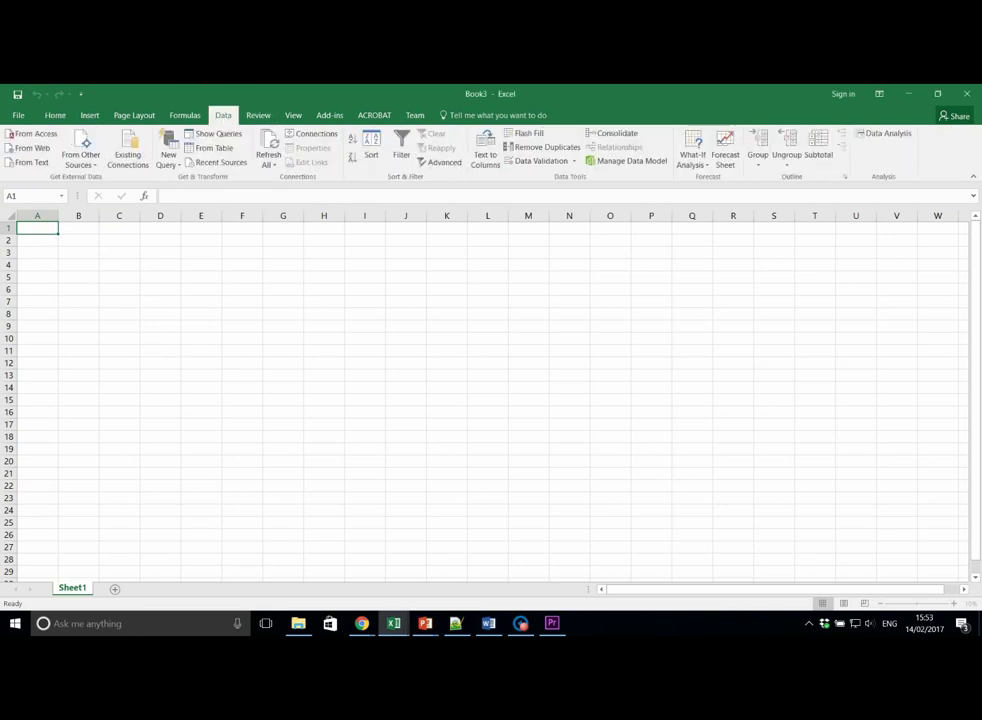
Import the UK_population text file with headers, not tab-delimited, into Sheet1 at $A$1.
{"action": "left_click", "coordinate": [31, 162]}
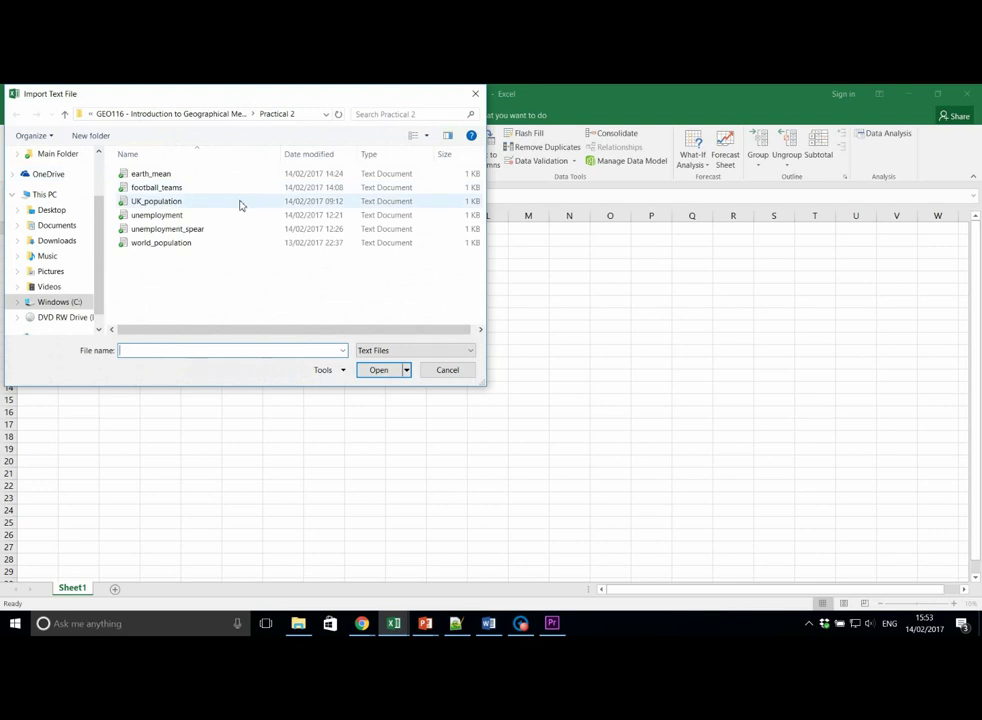
{"action": "double_click", "coordinate": [240, 203]}
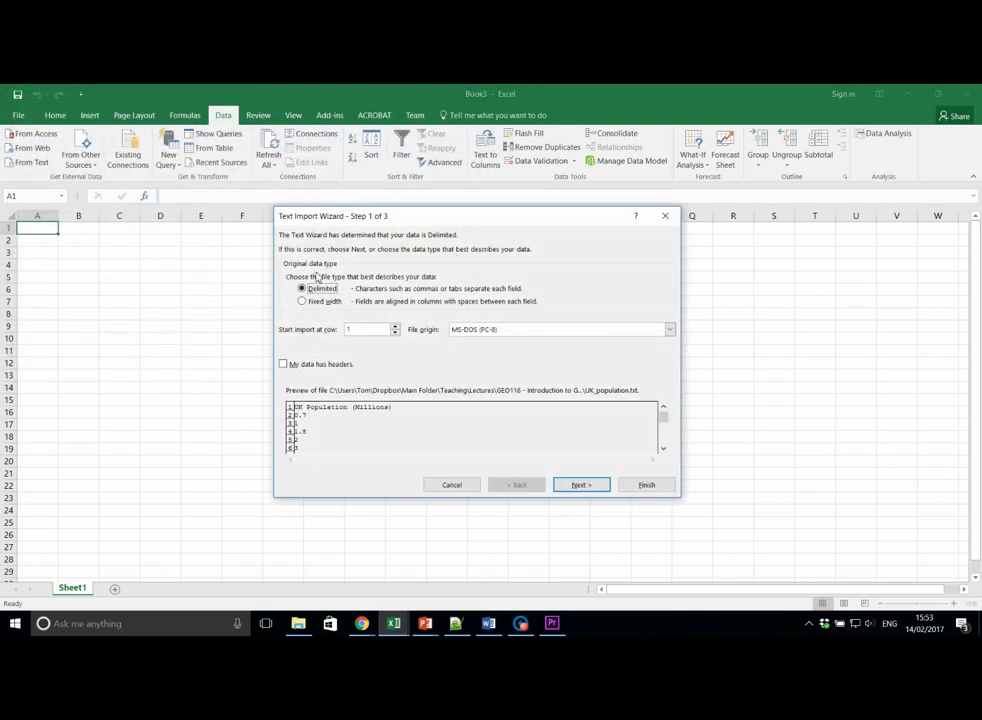
{"action": "left_click", "coordinate": [327, 366]}
{"action": "left_click", "coordinate": [594, 488]}
{"action": "left_click", "coordinate": [290, 265]}
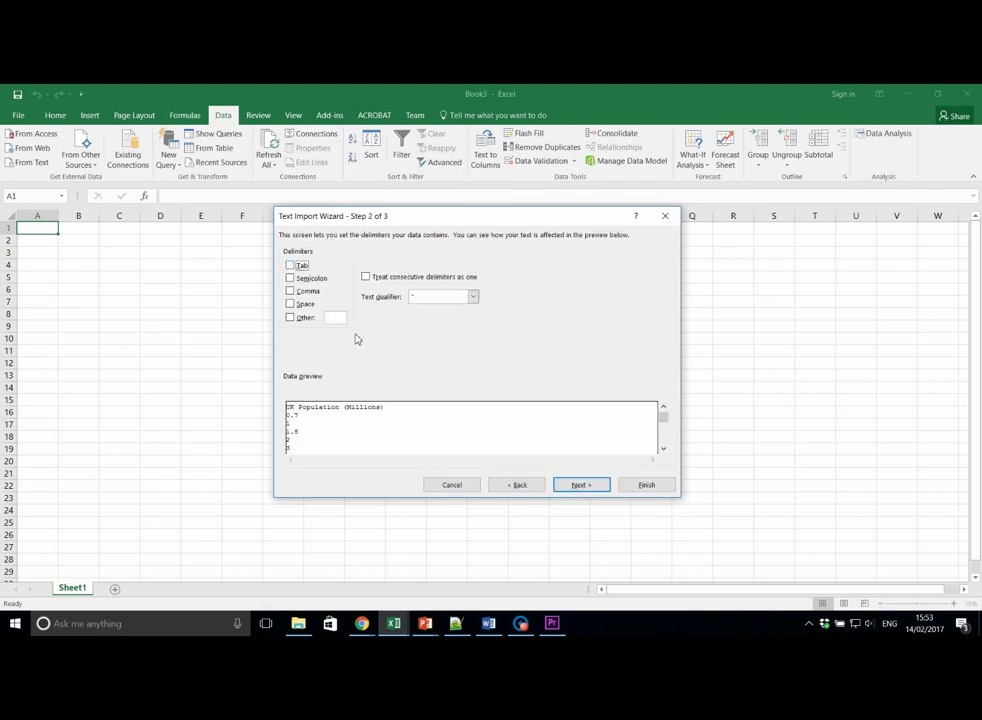
{"action": "left_click", "coordinate": [580, 484]}
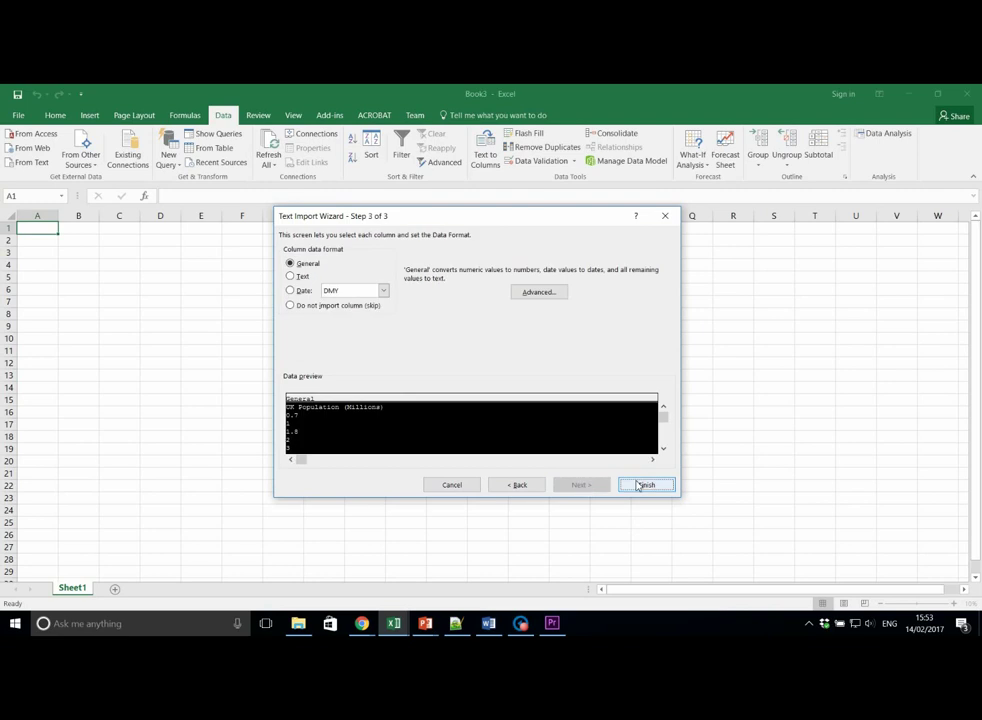
{"action": "left_click", "coordinate": [641, 484]}
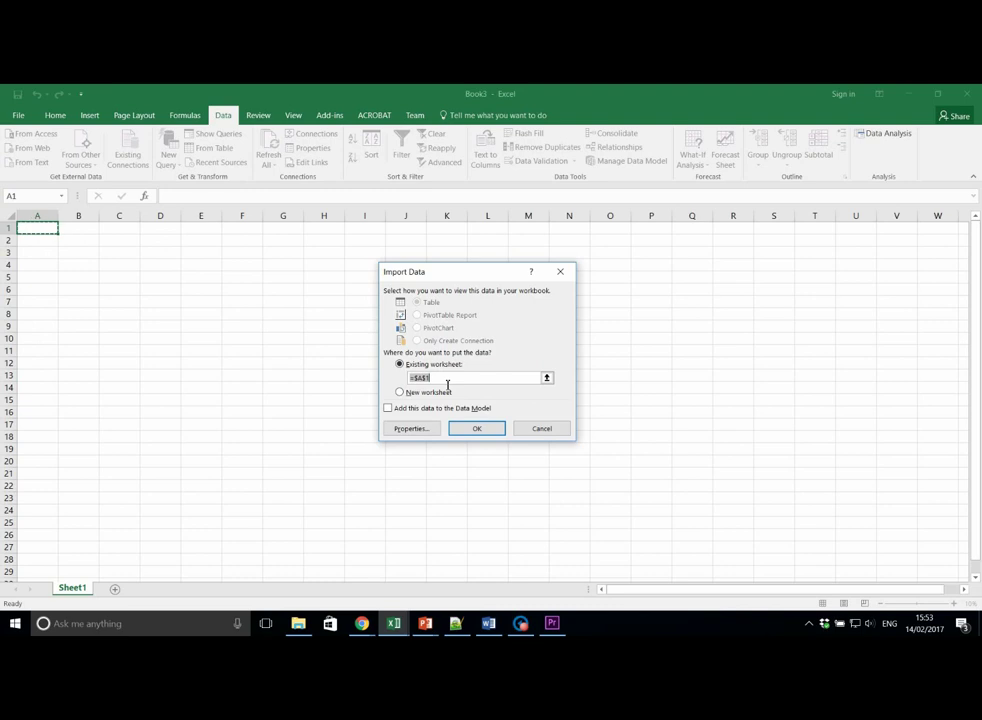
{"action": "left_click", "coordinate": [484, 432]}
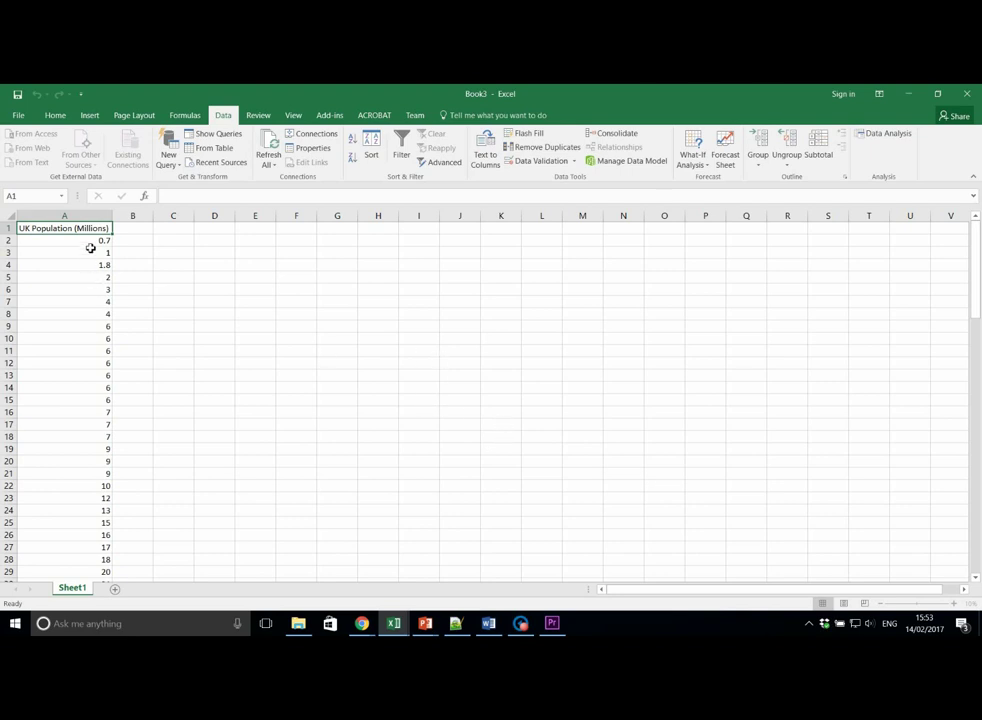
Select the population values A2 through A104 and bring up the Insert ribbon options.
{"action": "left_click", "coordinate": [90, 243]}
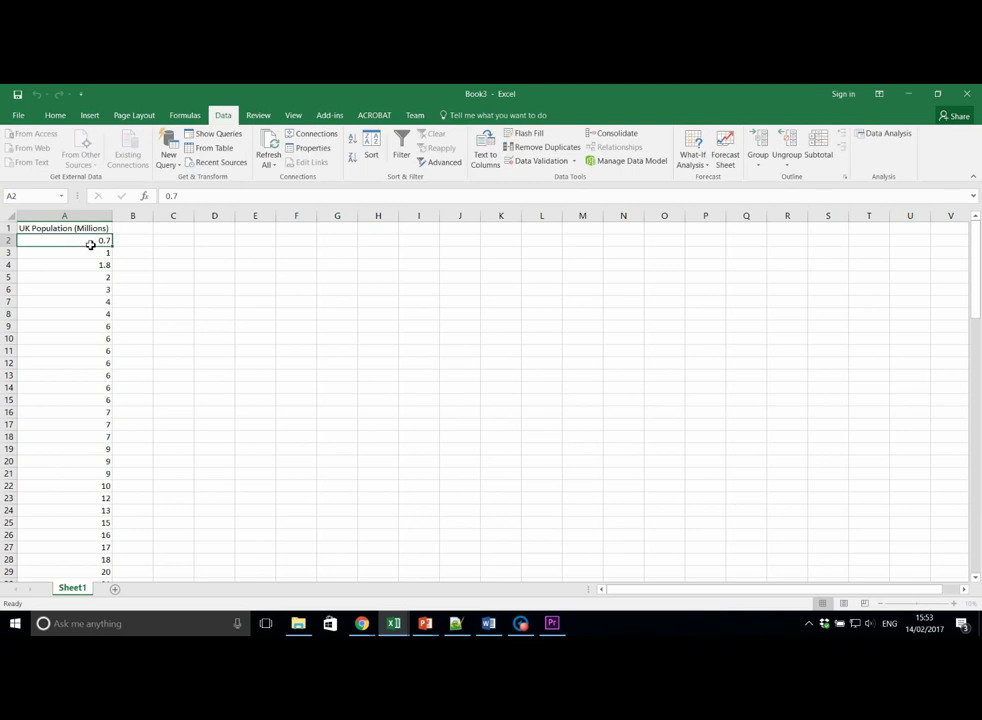
{"action": "key", "text": "ctrl+shift+Down"}
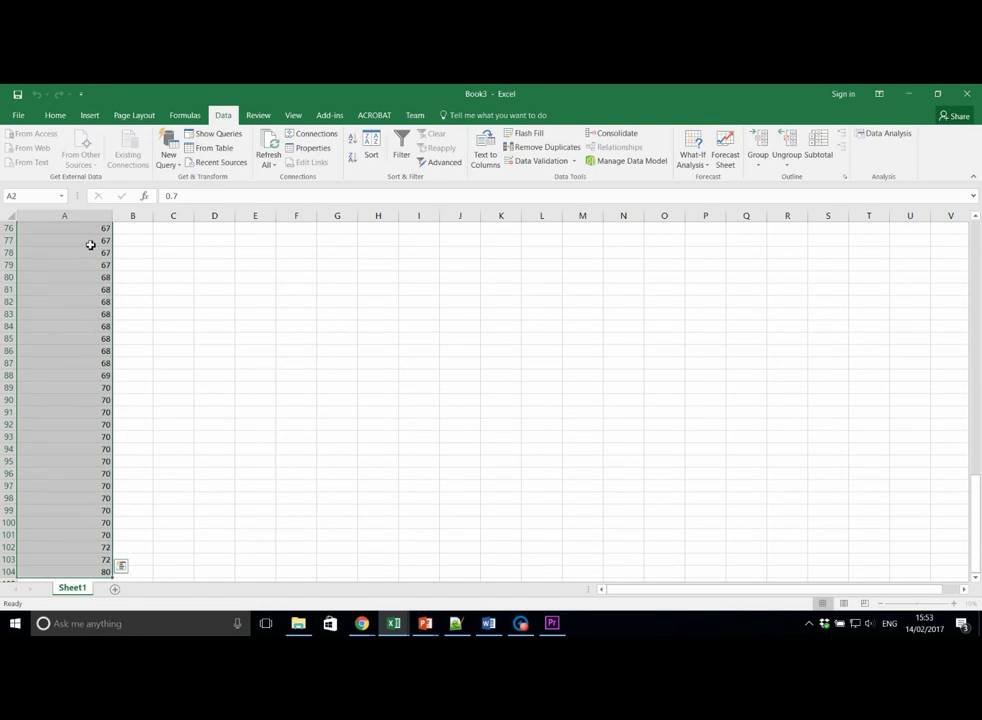
{"action": "scroll", "coordinate": [249, 303], "scroll_direction": "up", "scroll_amount": 20}
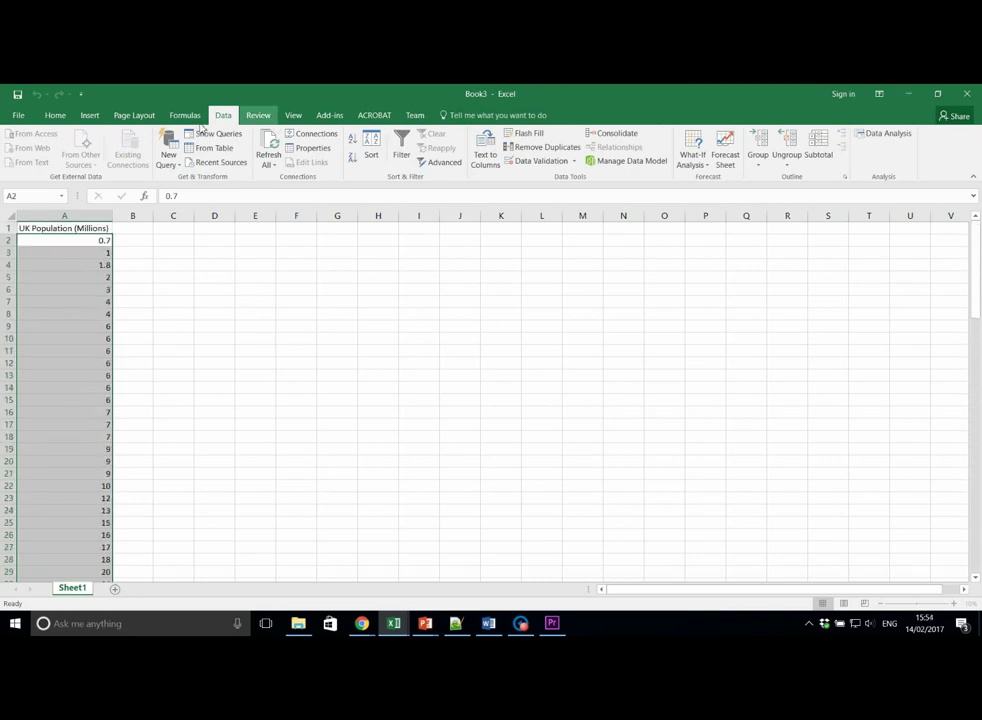
{"action": "left_click", "coordinate": [89, 116]}
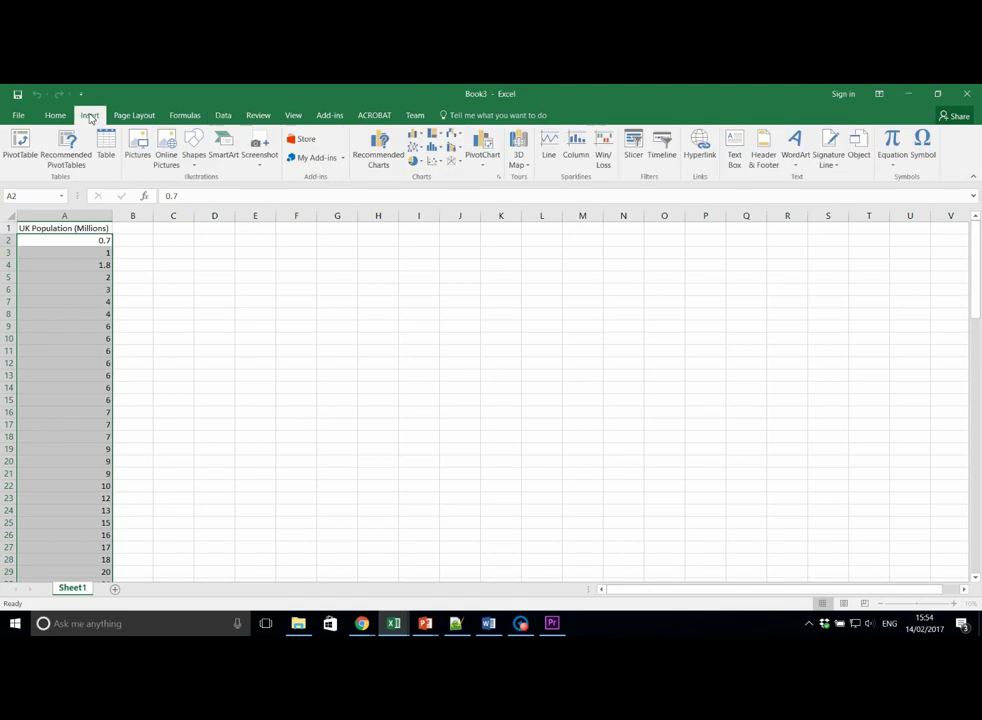
Insert a 2-D Clustered Column chart of the selected population values.
{"action": "left_click", "coordinate": [421, 136]}
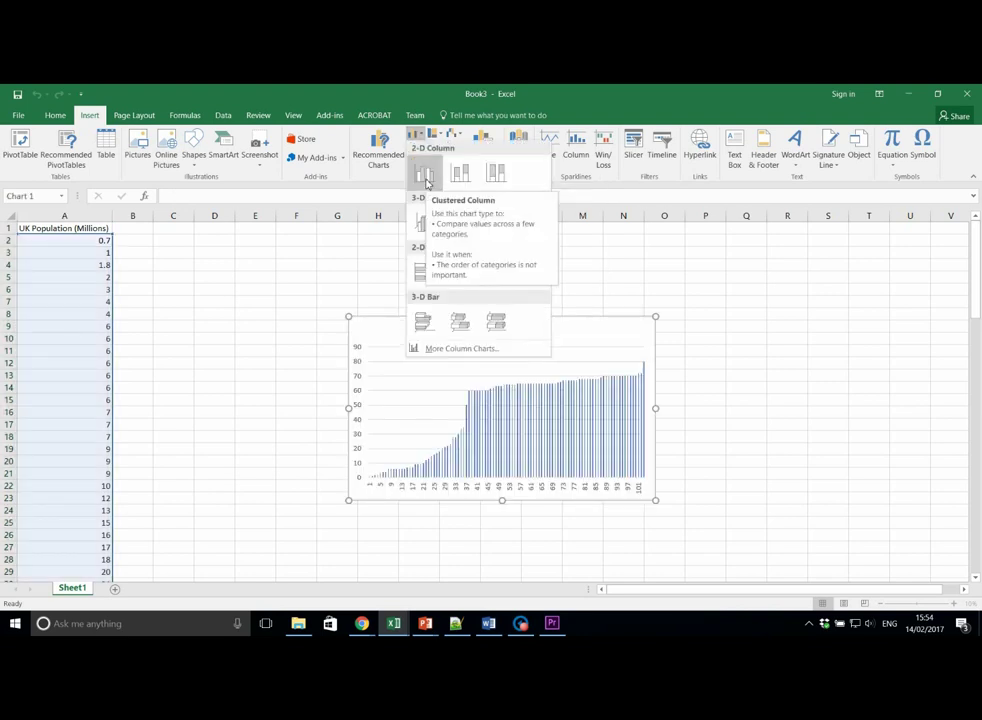
{"action": "left_click", "coordinate": [426, 181]}
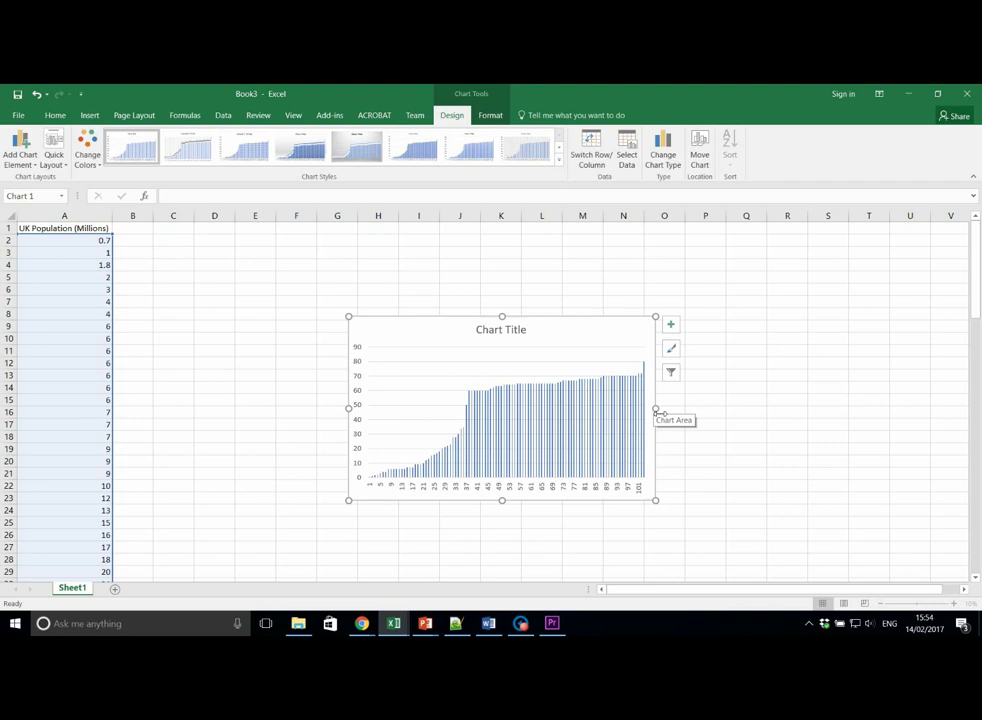
Move the chart to a new chart sheet named 'Pop Raw'.
{"action": "right_click", "coordinate": [606, 331]}
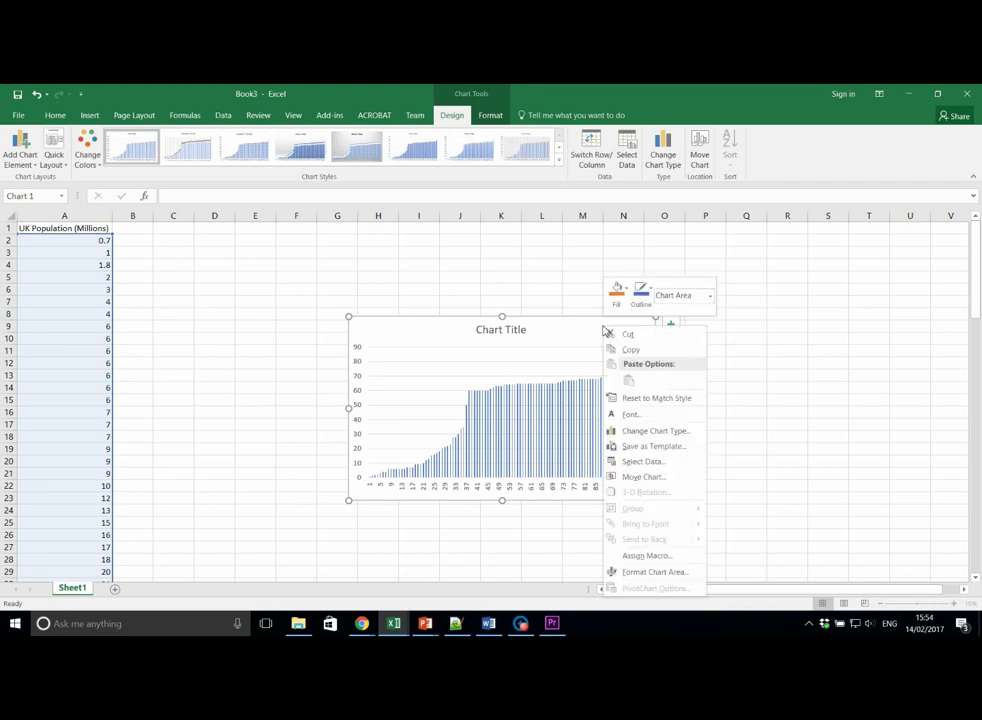
{"action": "left_click", "coordinate": [648, 478]}
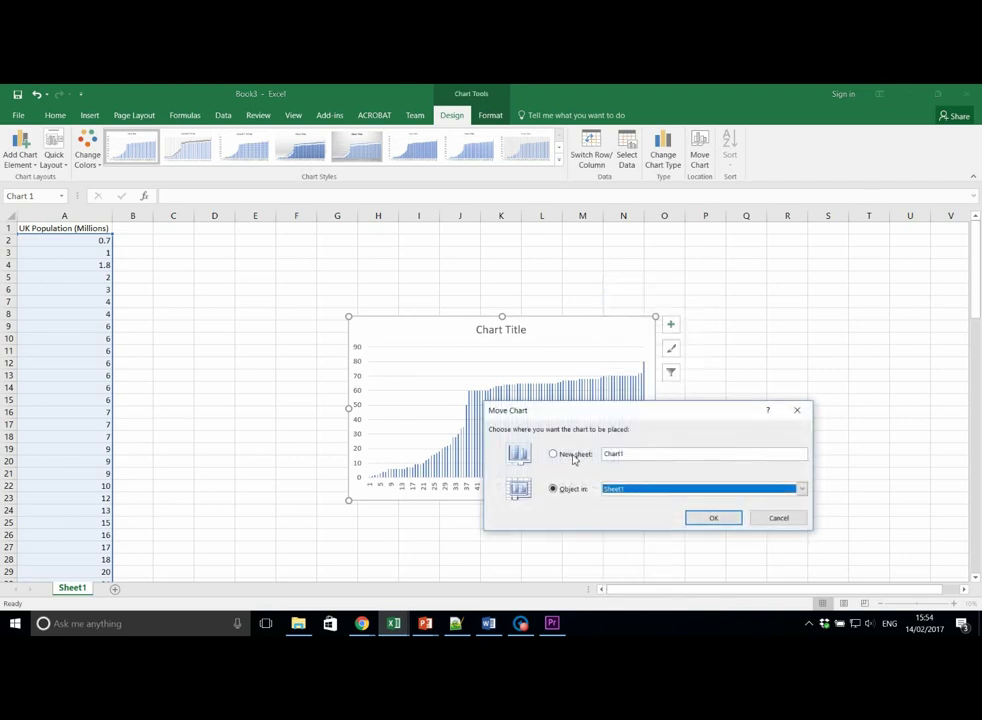
{"action": "left_click", "coordinate": [574, 457]}
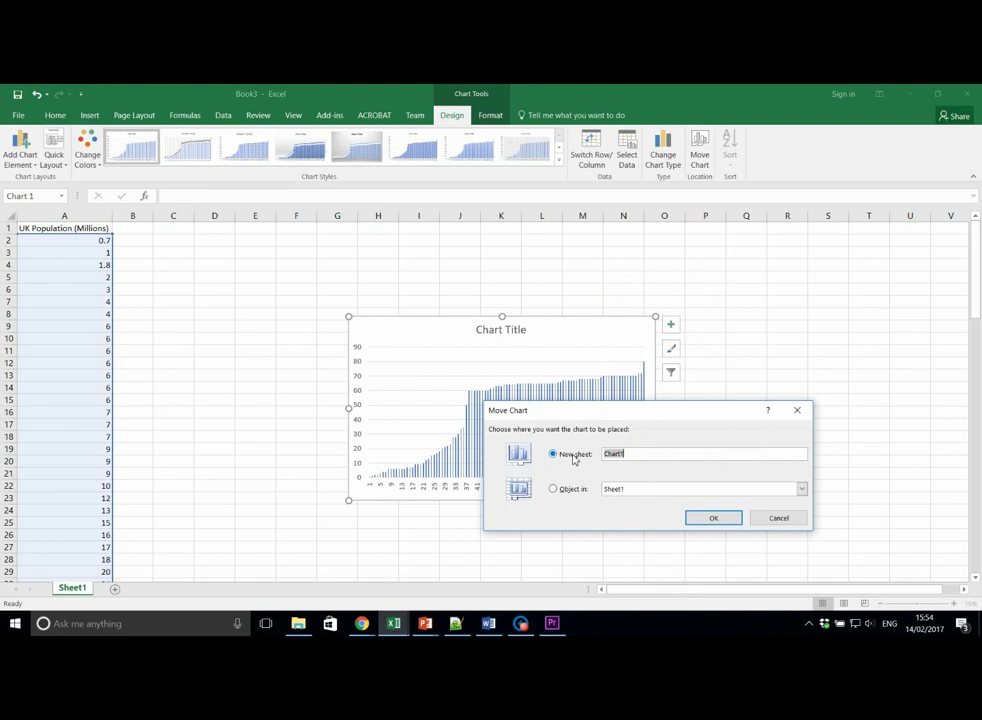
{"action": "left_click", "coordinate": [671, 456]}
{"action": "double_click", "coordinate": [671, 456]}
{"action": "type", "text": "Pop Raw"}
{"action": "left_click", "coordinate": [712, 519]}
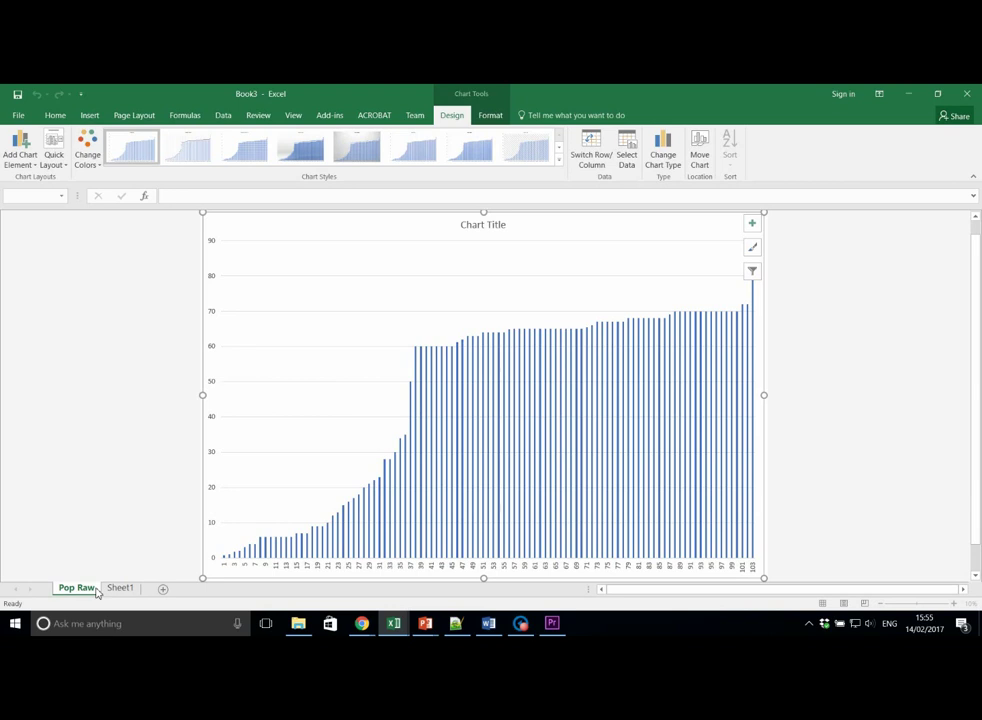
Add axis titles: 'Guess Number' horizontally and 'Population (millions)' vertically.
{"action": "mouse_move", "coordinate": [624, 434]}
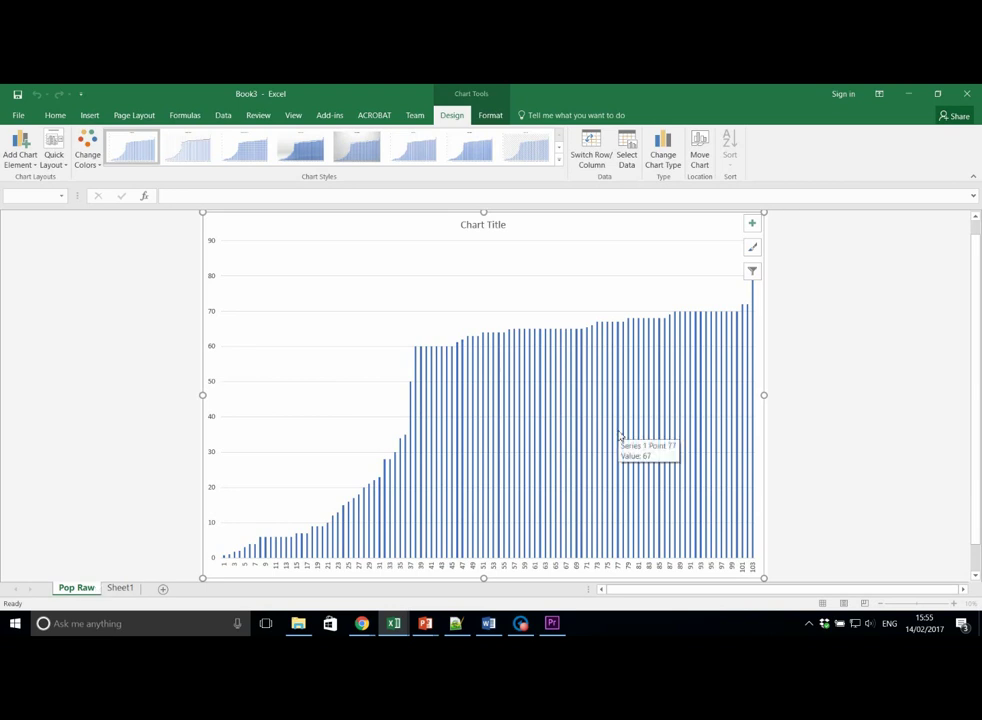
{"action": "left_click", "coordinate": [752, 224]}
{"action": "left_click", "coordinate": [779, 248]}
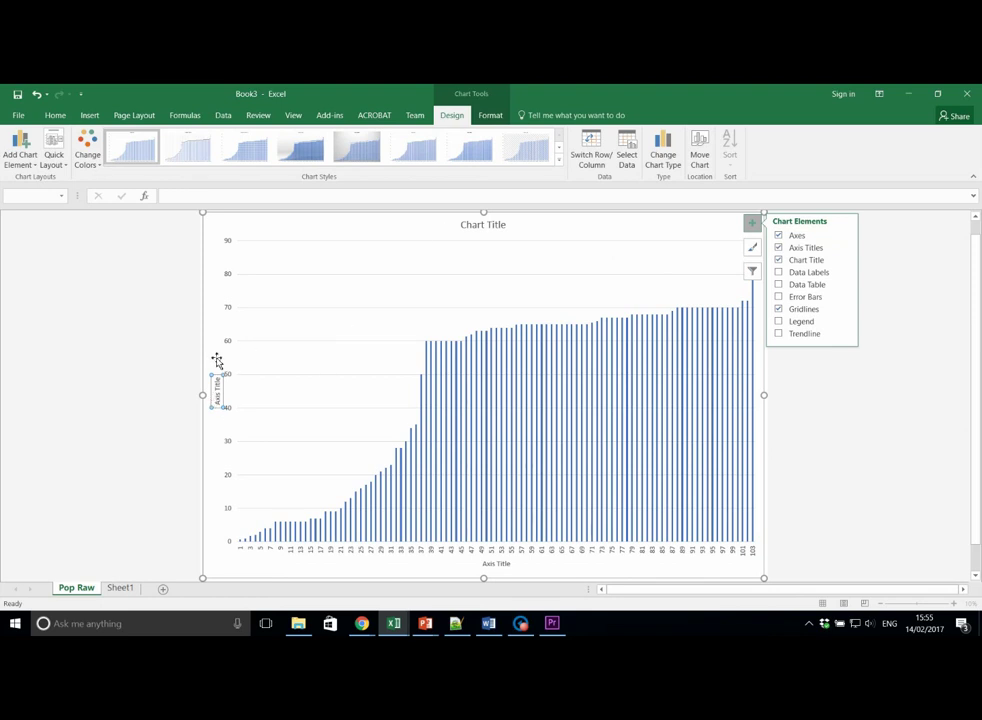
{"action": "left_click", "coordinate": [498, 567]}
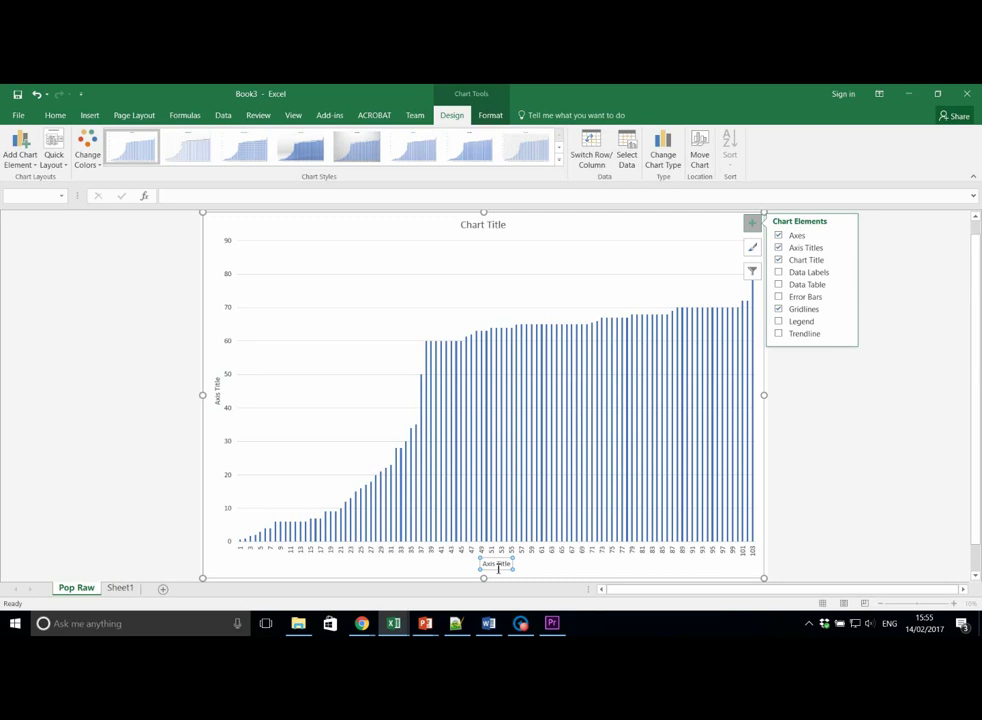
{"action": "triple_click", "coordinate": [496, 567]}
{"action": "type", "text": "Guess Num"}
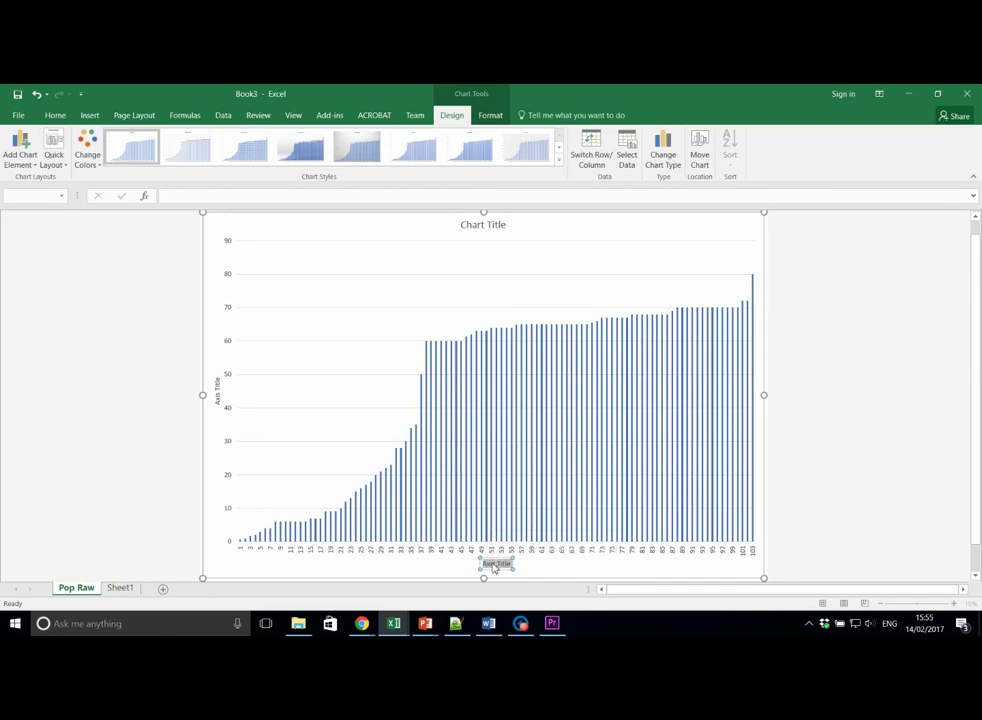
{"action": "type", "text": "ber"}
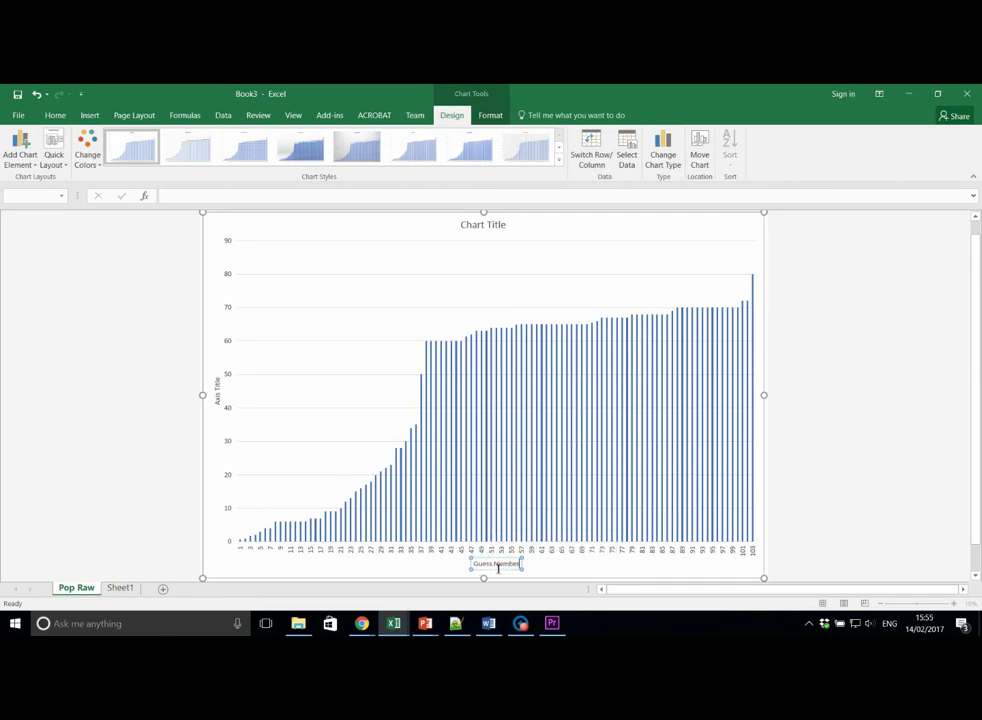
{"action": "double_click", "coordinate": [220, 398]}
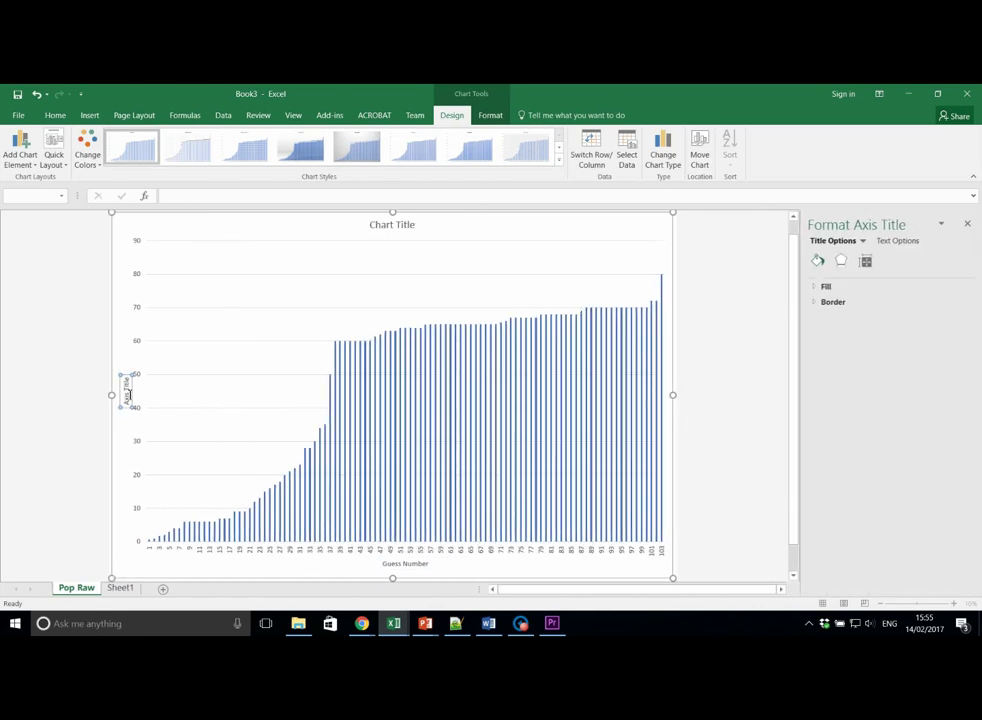
{"action": "triple_click", "coordinate": [127, 398]}
{"action": "key", "text": "BackSpace"}
{"action": "type", "text": "Popularity (m"}
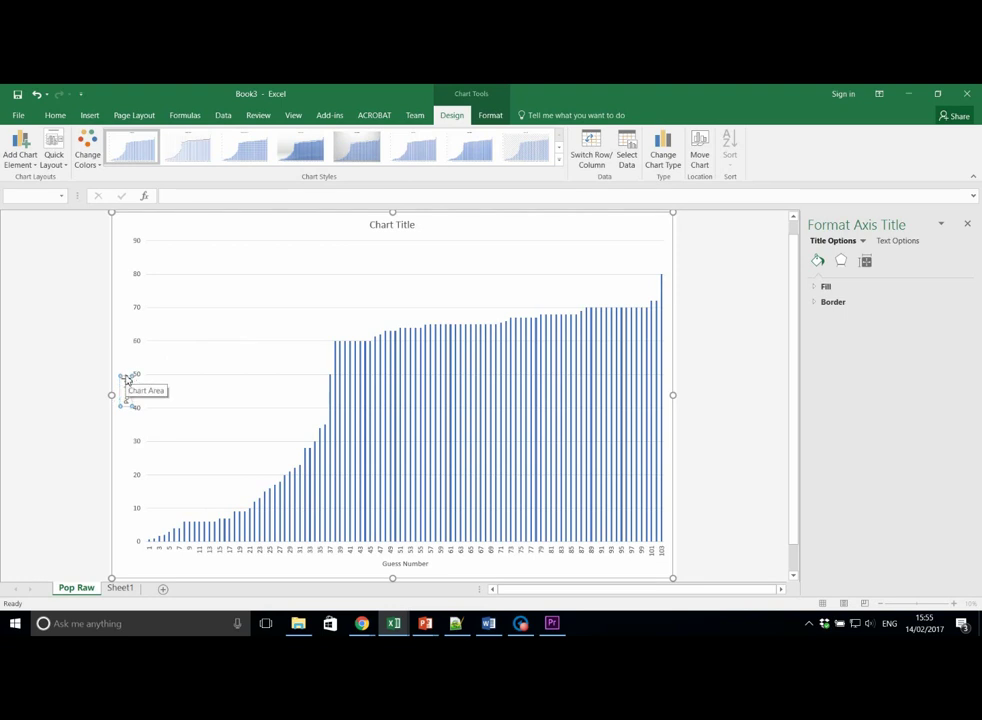
{"action": "type", "text": "illions"}
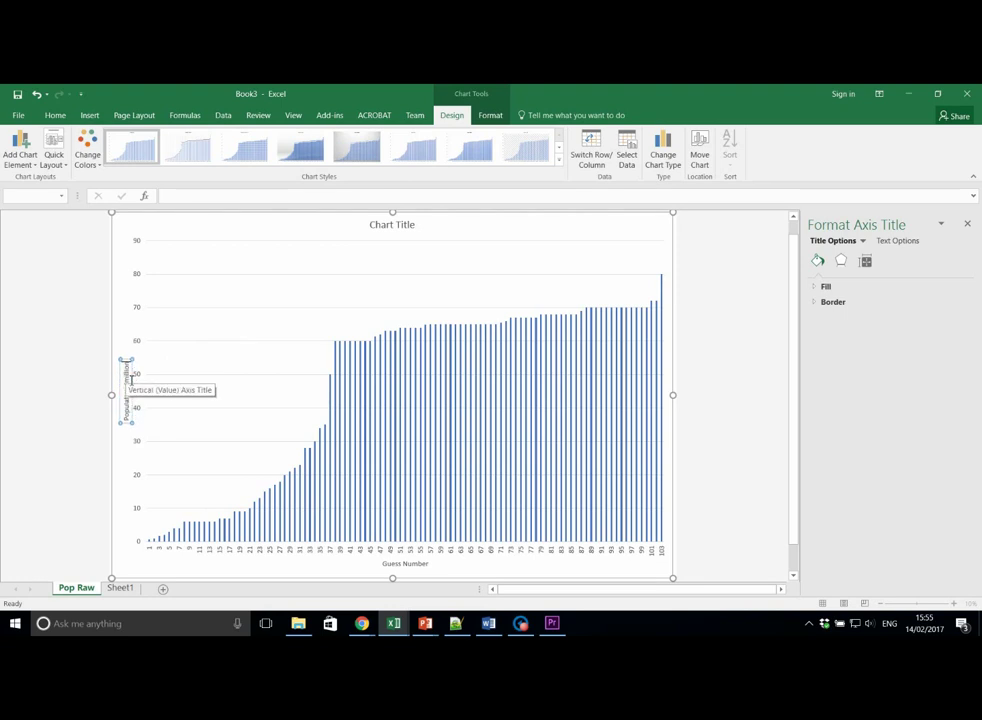
Title the chart 'Individual Guesses for UK Population', correcting the capitalisation typo.
{"action": "left_click", "coordinate": [413, 228]}
{"action": "triple_click", "coordinate": [413, 229]}
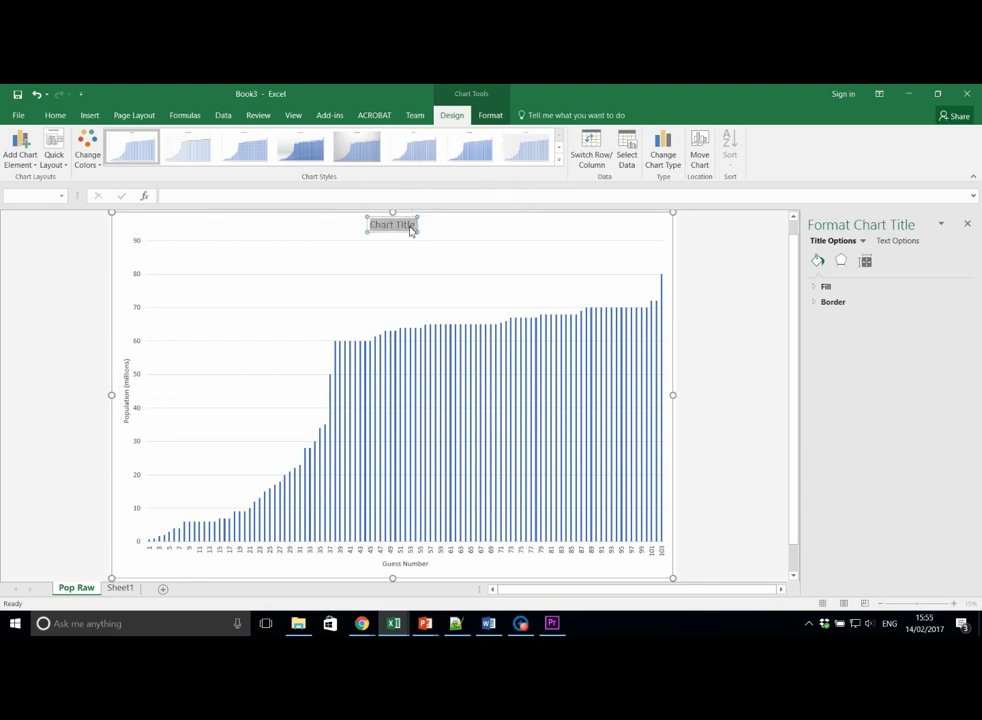
{"action": "type", "text": "INdividual Gu"}
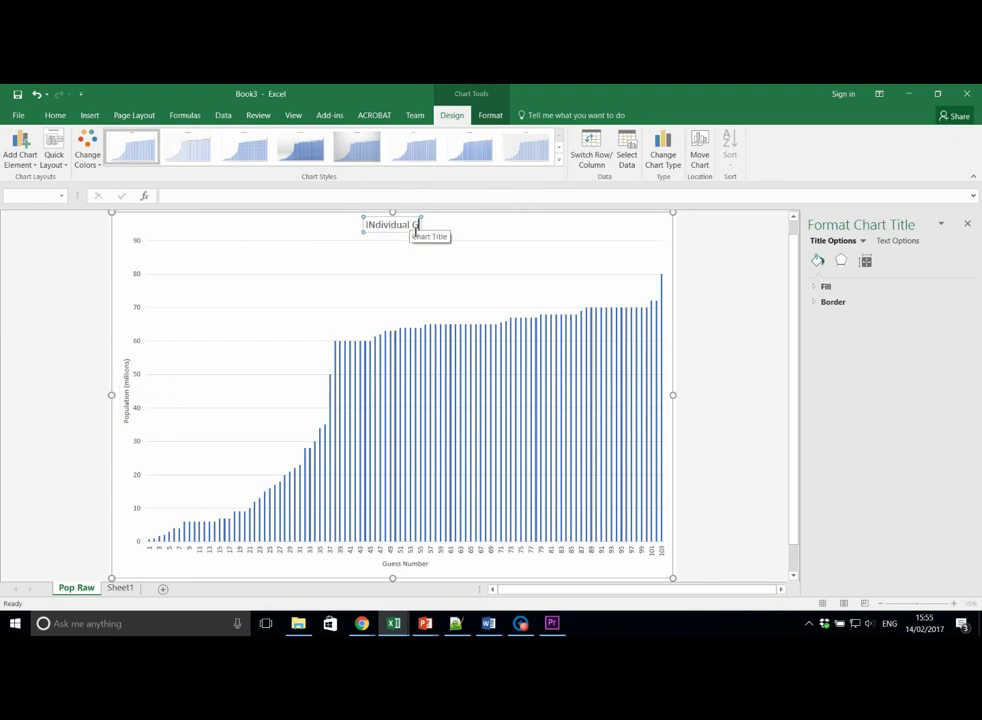
{"action": "type", "text": "esses for"}
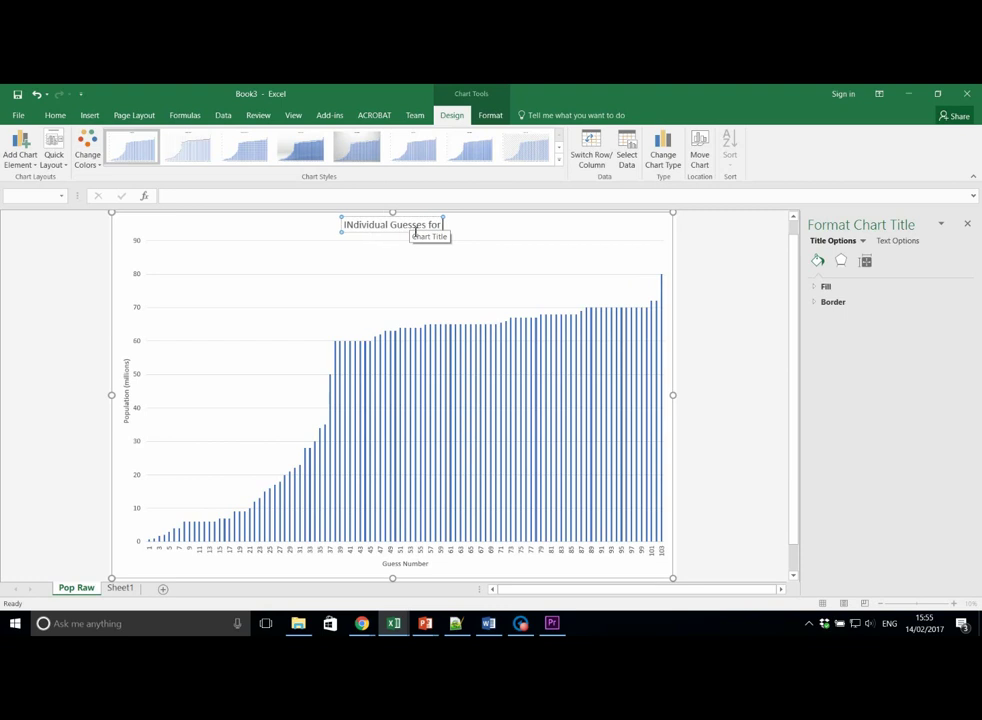
{"action": "type", "text": " UK Population"}
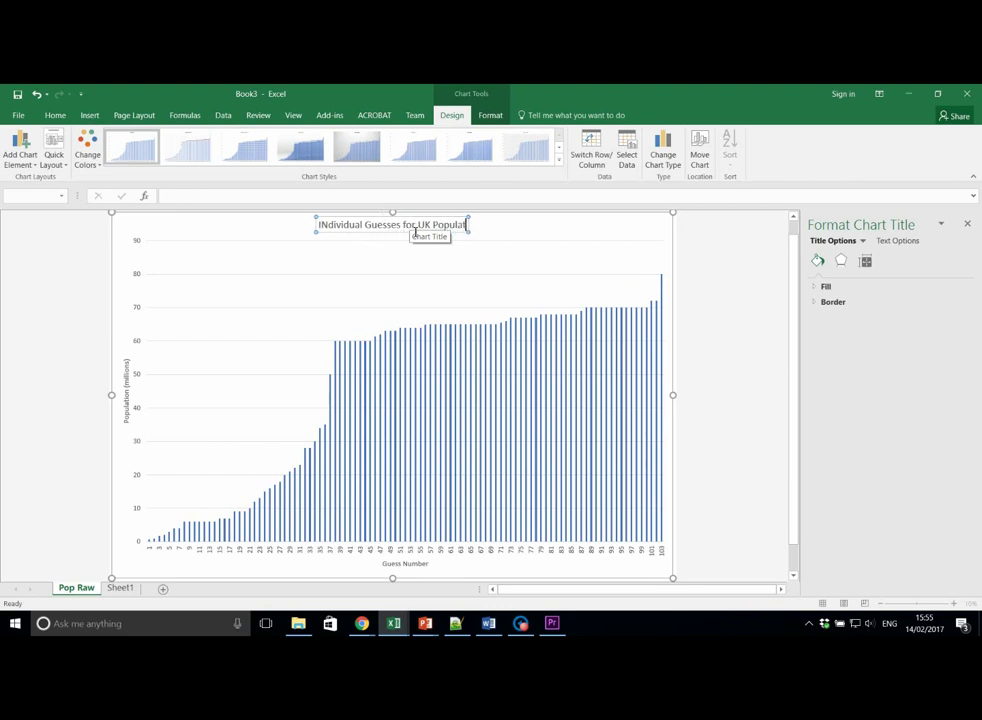
{"action": "left_click", "coordinate": [314, 226]}
{"action": "key", "text": "BackSpace"}
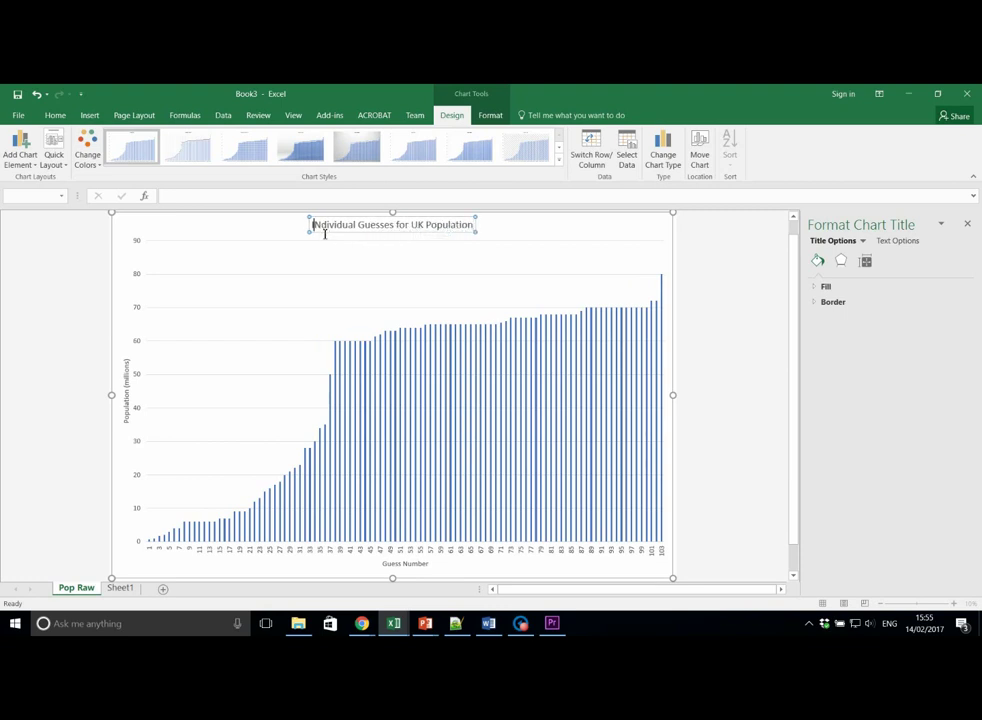
{"action": "key", "text": "shift+Right"}
{"action": "type", "text": "In"}
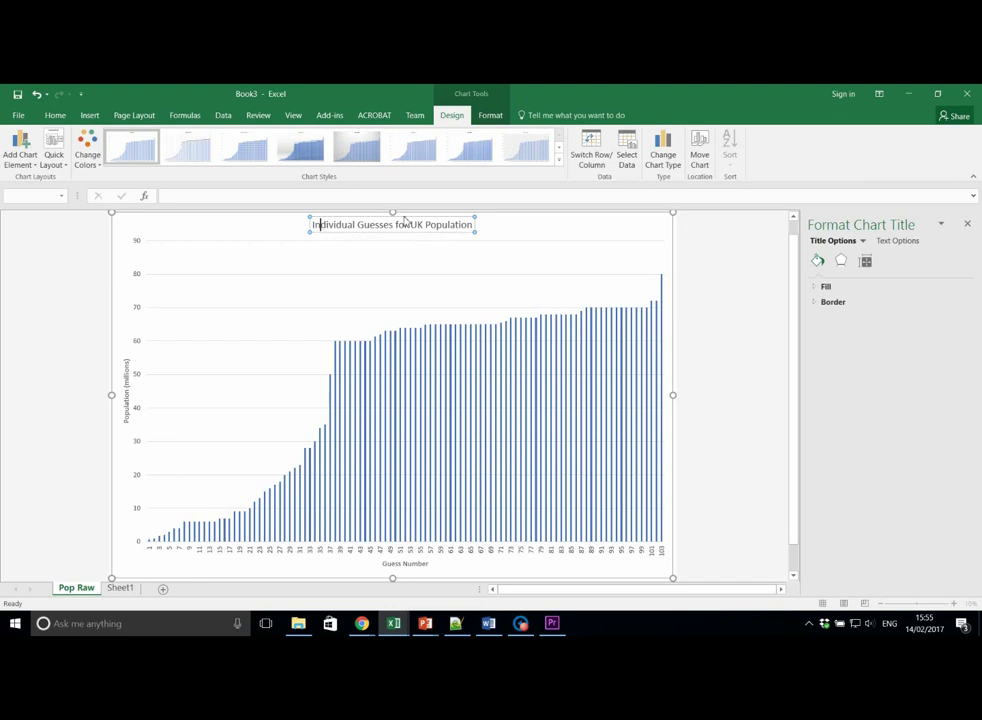
{"action": "left_click", "coordinate": [965, 226]}
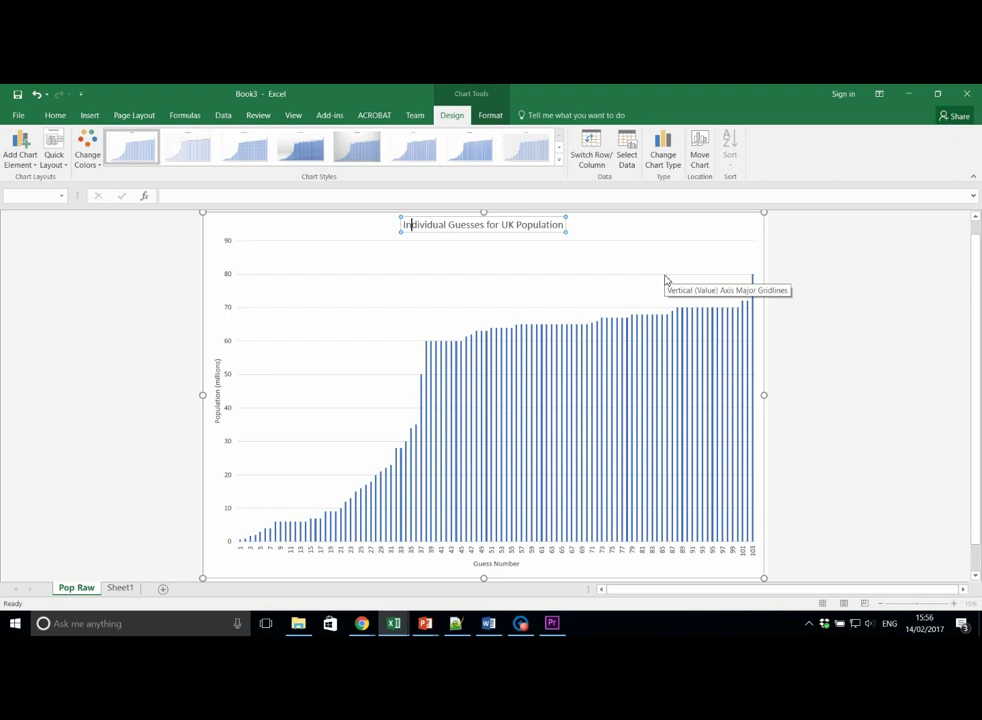
Give the chart's data series bars a solid red fill via Format Data Series.
{"action": "left_click", "coordinate": [838, 322]}
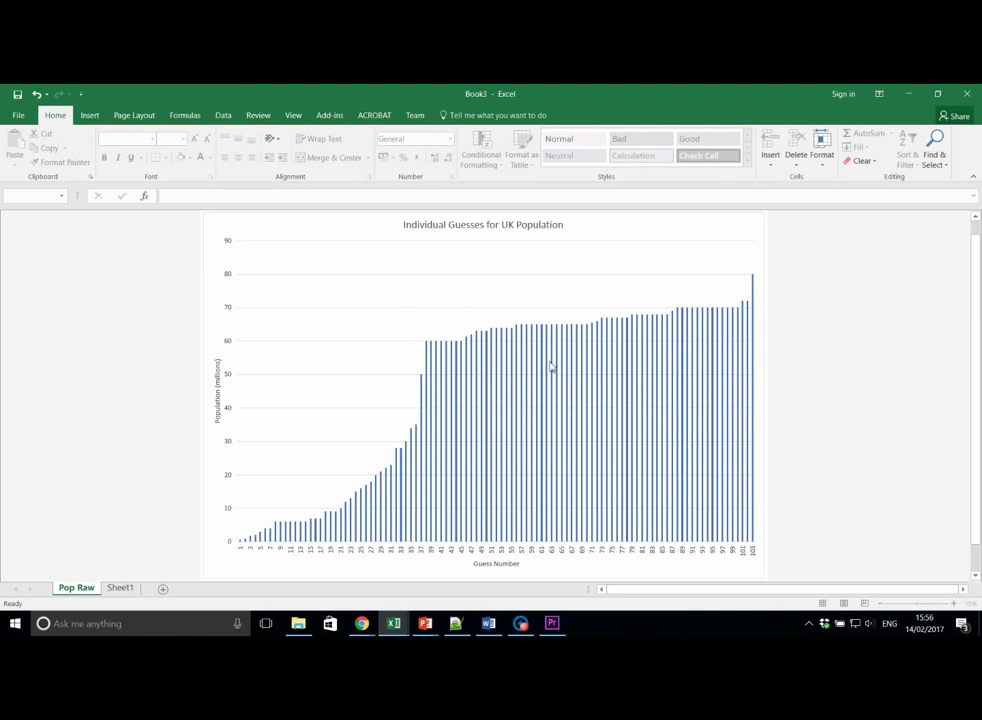
{"action": "double_click", "coordinate": [404, 334]}
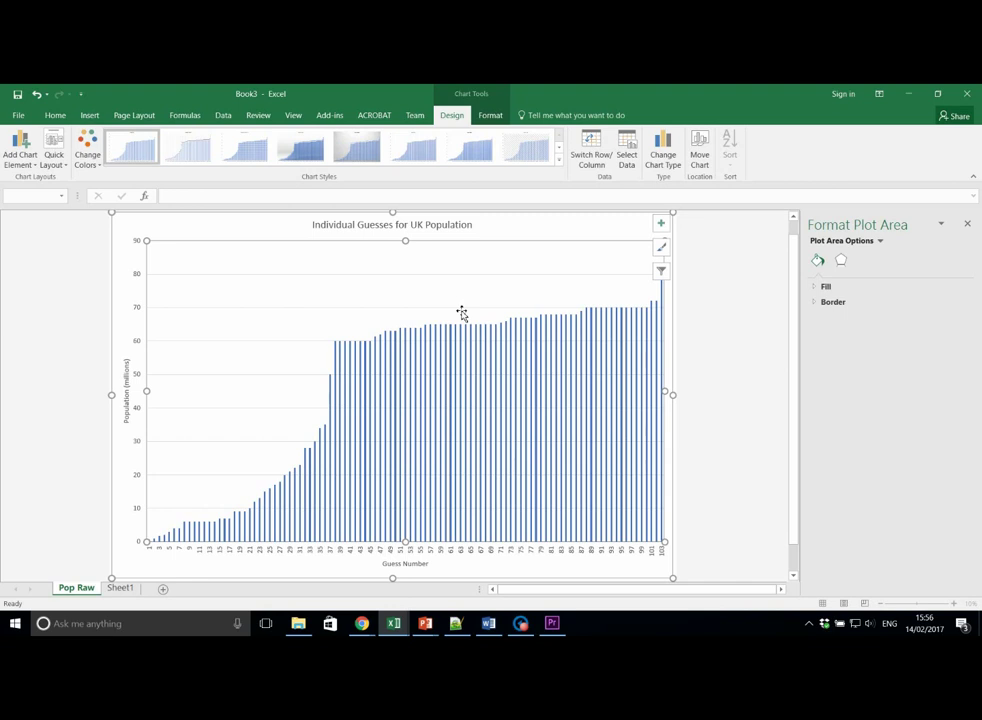
{"action": "left_click", "coordinate": [563, 368]}
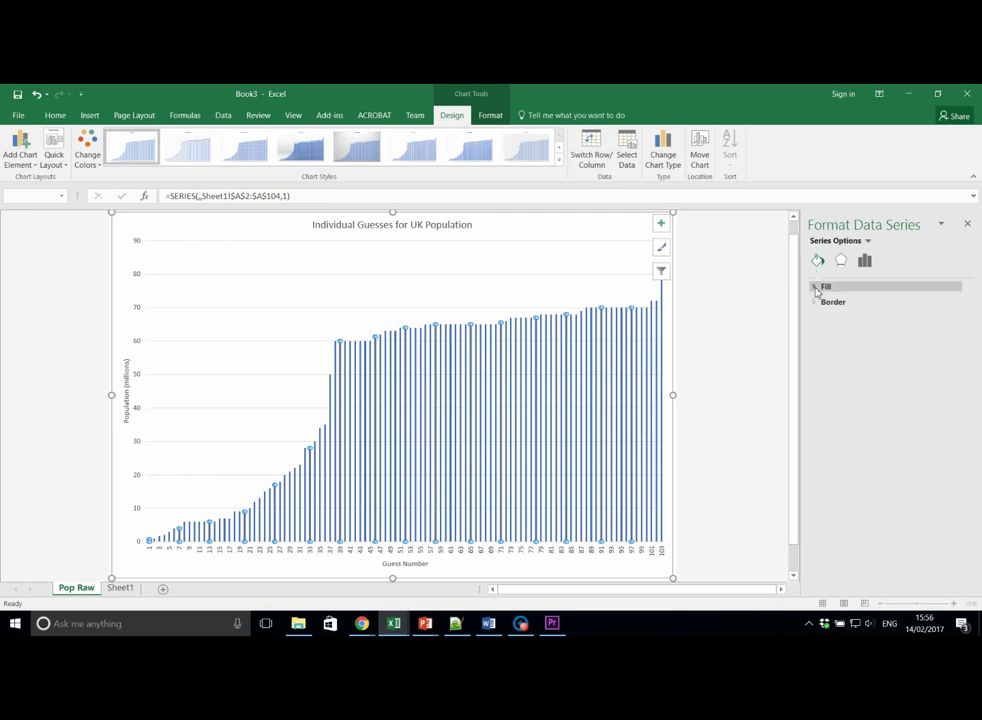
{"action": "left_click", "coordinate": [817, 287]}
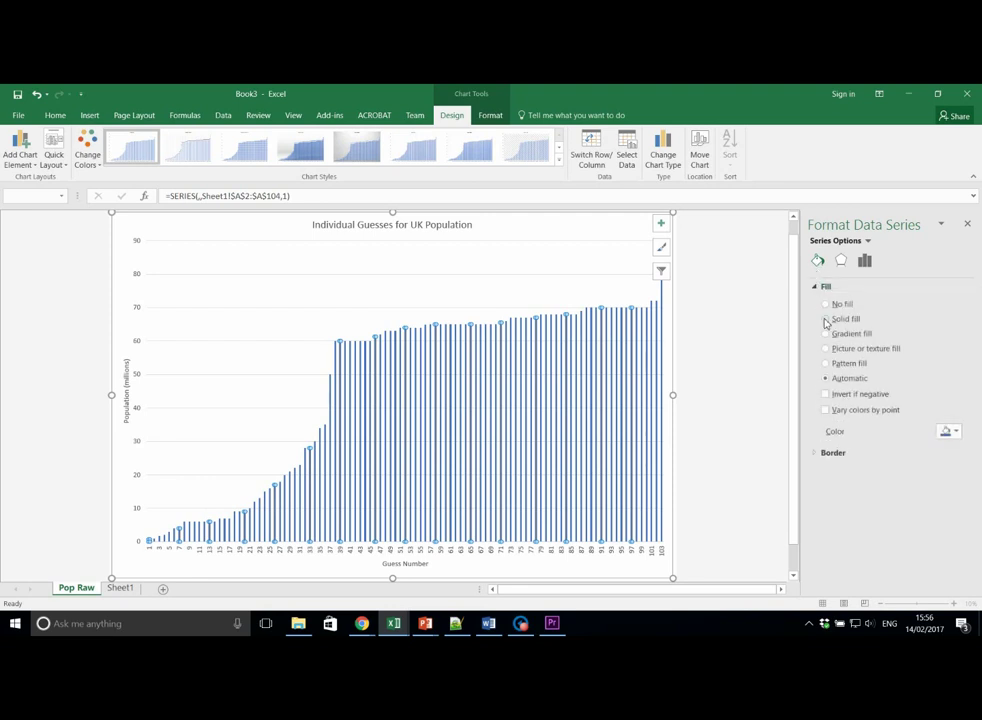
{"action": "left_click", "coordinate": [826, 319]}
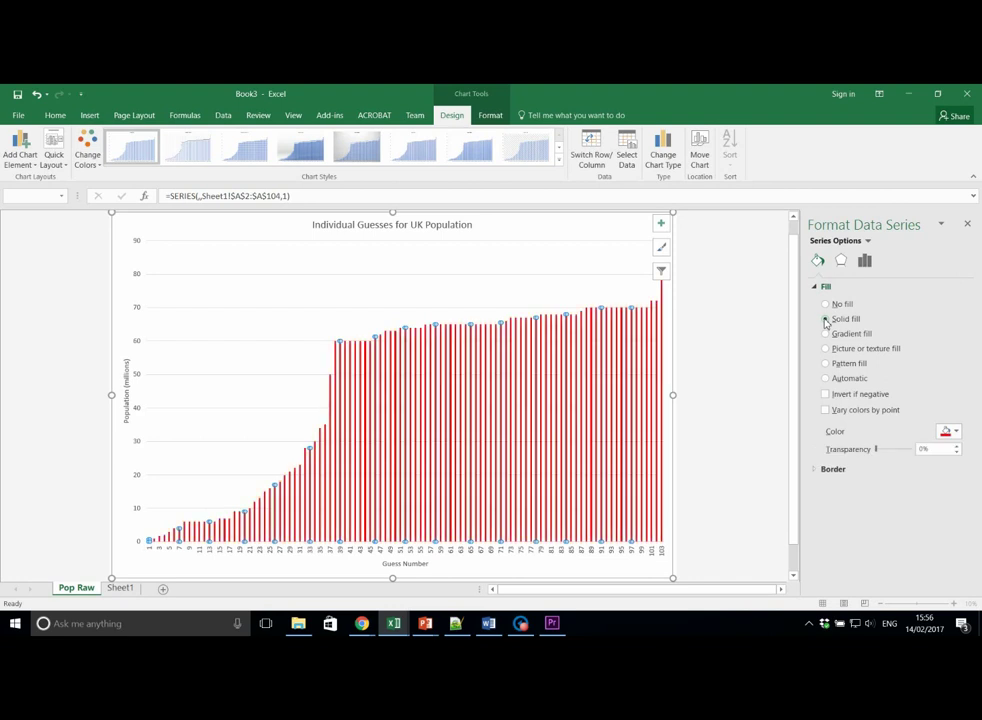
{"action": "left_click", "coordinate": [945, 429]}
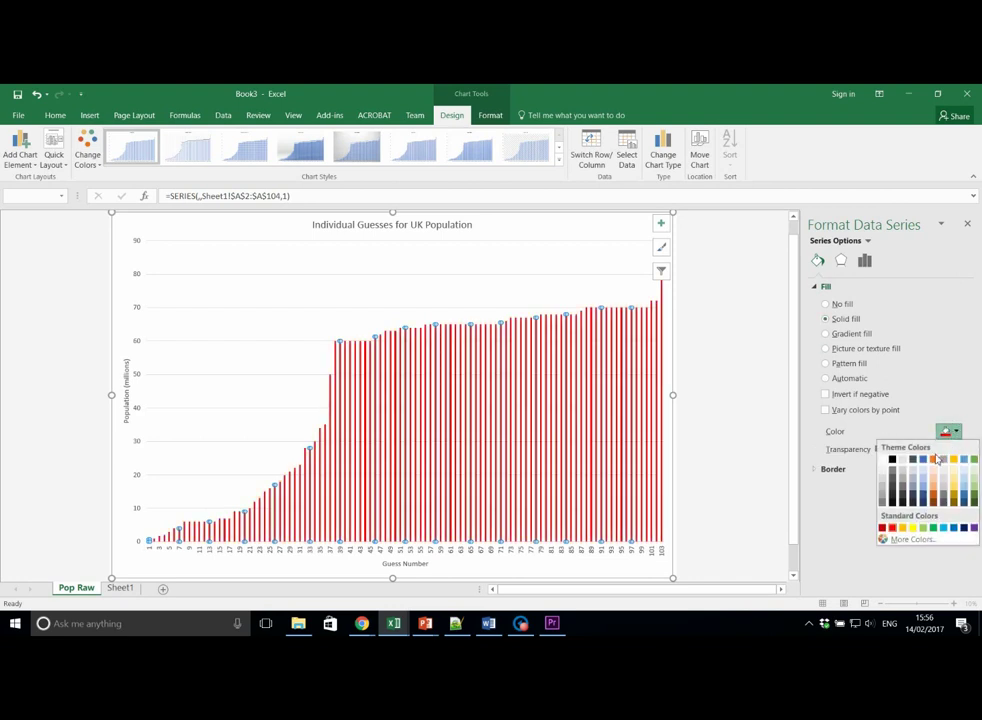
{"action": "left_click", "coordinate": [963, 527]}
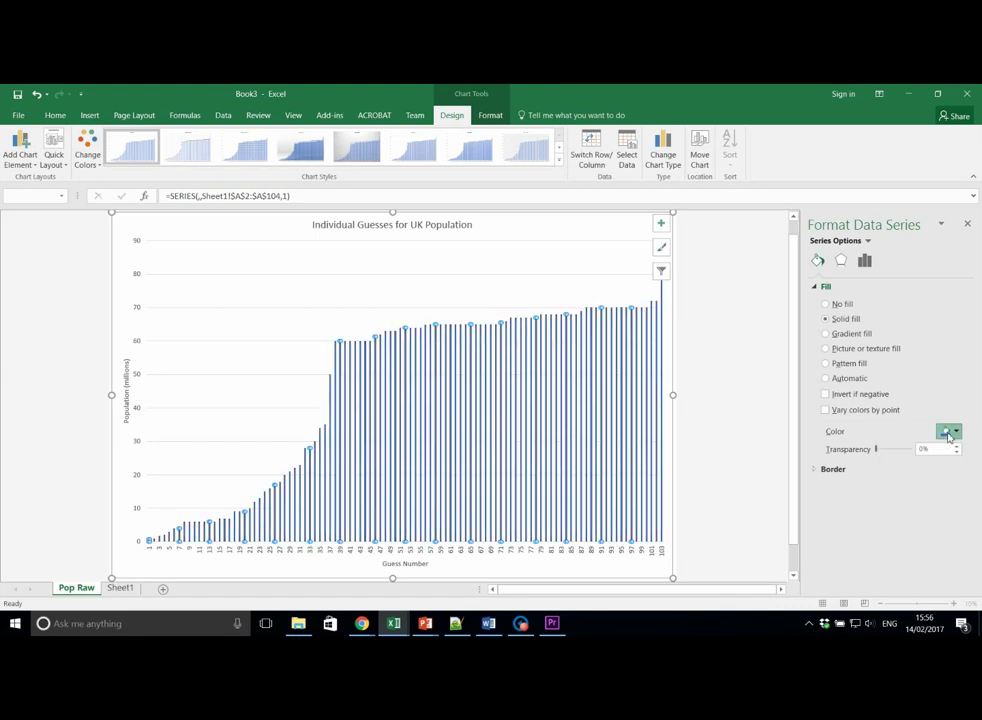
{"action": "left_click", "coordinate": [945, 431]}
{"action": "left_click", "coordinate": [892, 528]}
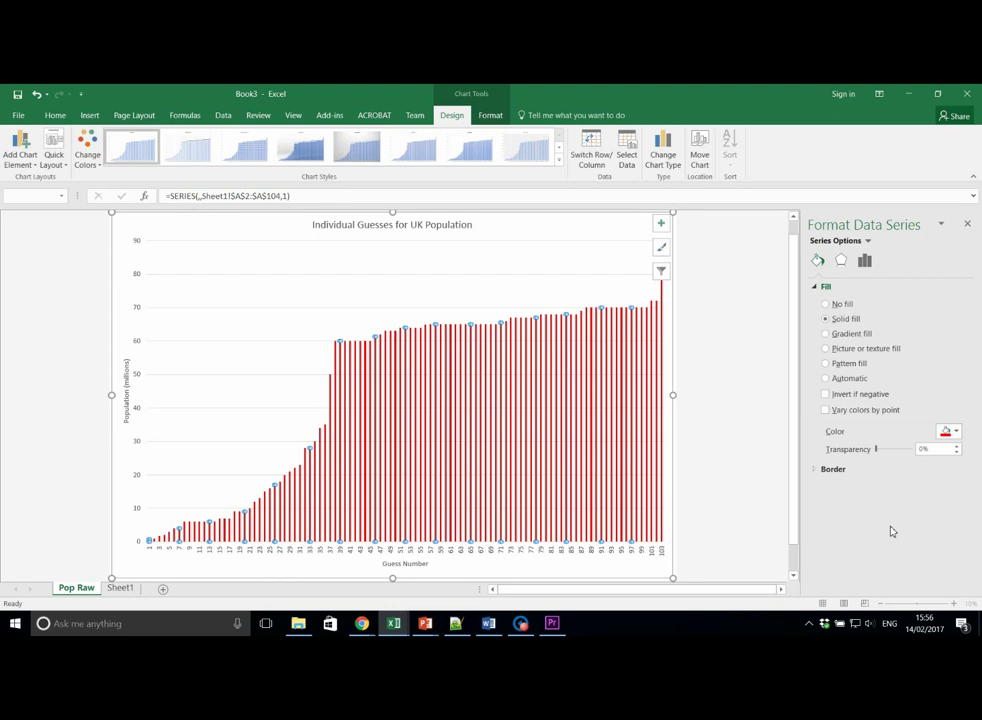
Change the Pop Raw chart from clustered columns to a Line chart.
{"action": "left_click", "coordinate": [681, 266]}
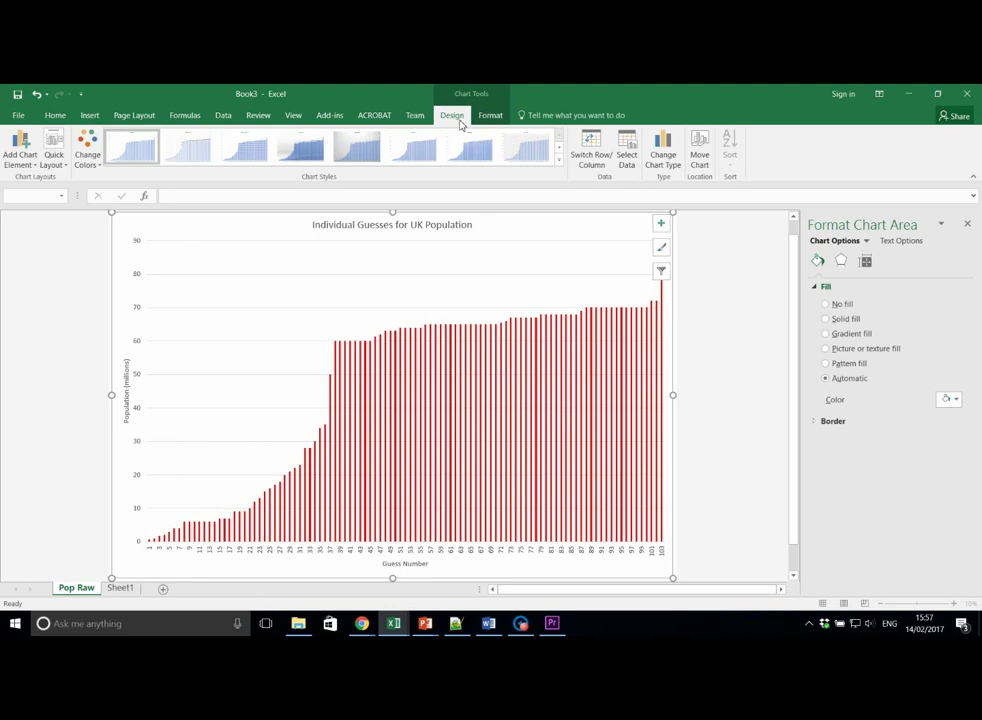
{"action": "left_click", "coordinate": [664, 150]}
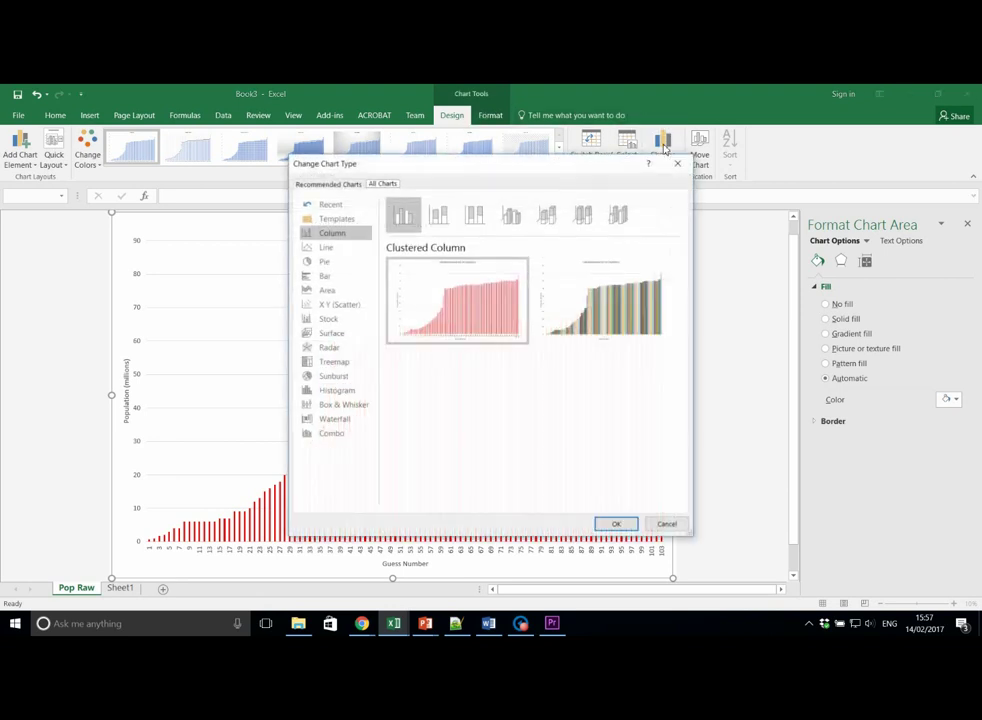
{"action": "left_click", "coordinate": [344, 250]}
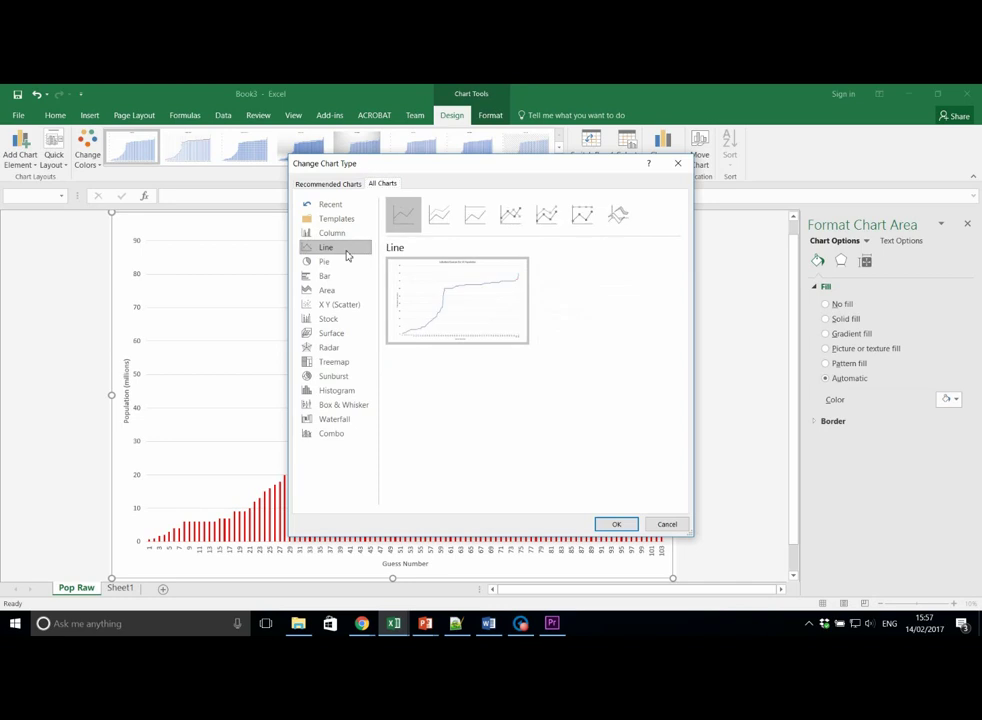
{"action": "mouse_move", "coordinate": [455, 294]}
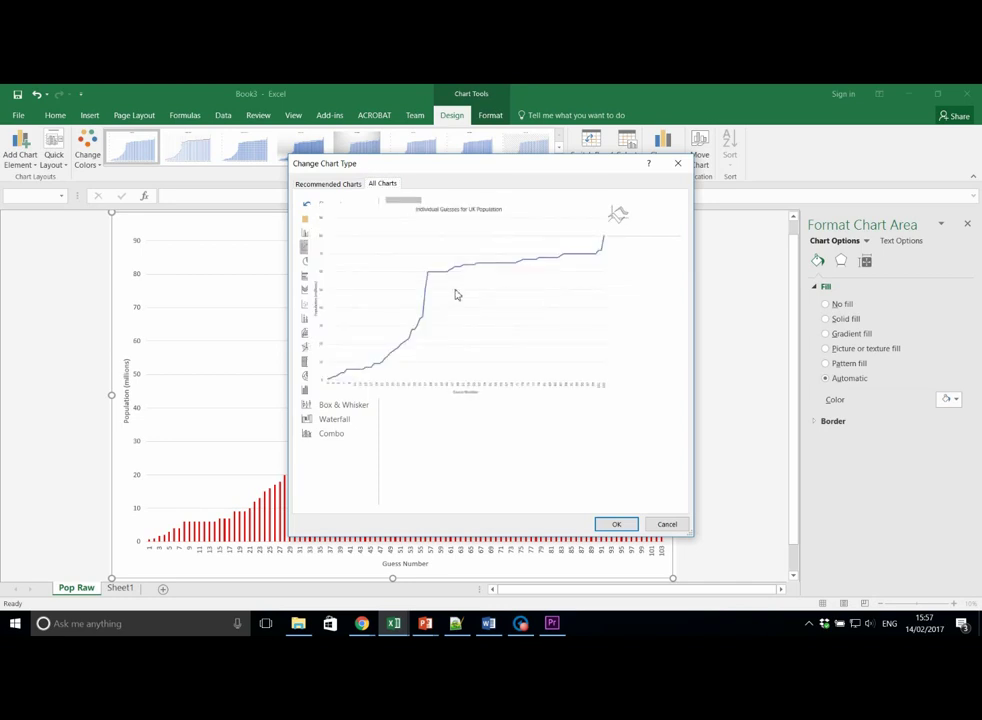
{"action": "left_click", "coordinate": [614, 525]}
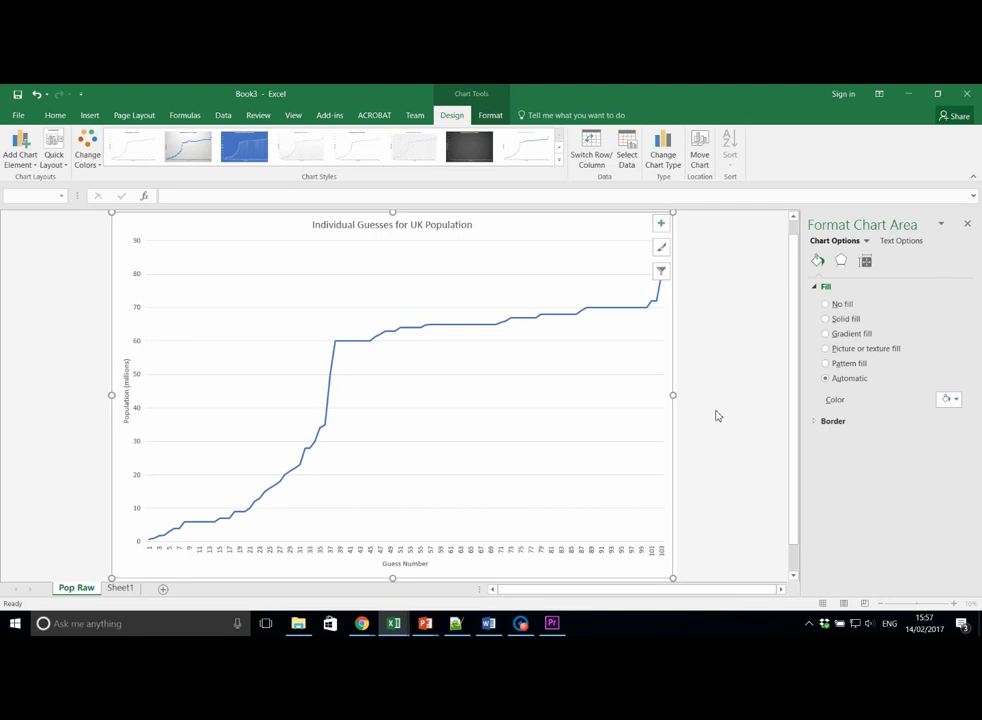
{"action": "left_click", "coordinate": [716, 415]}
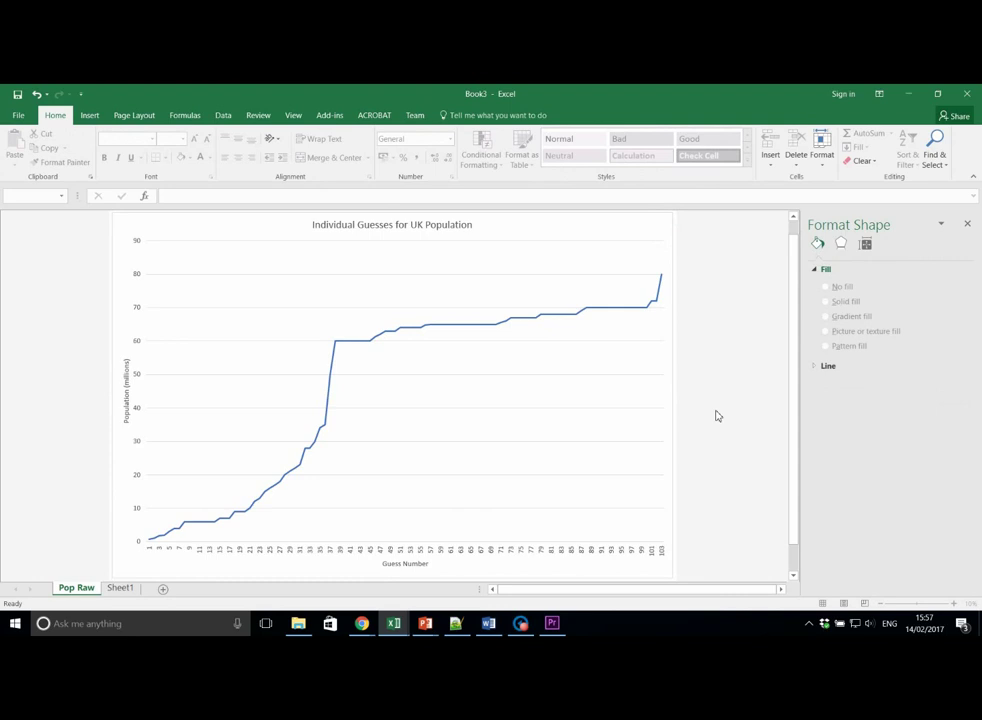